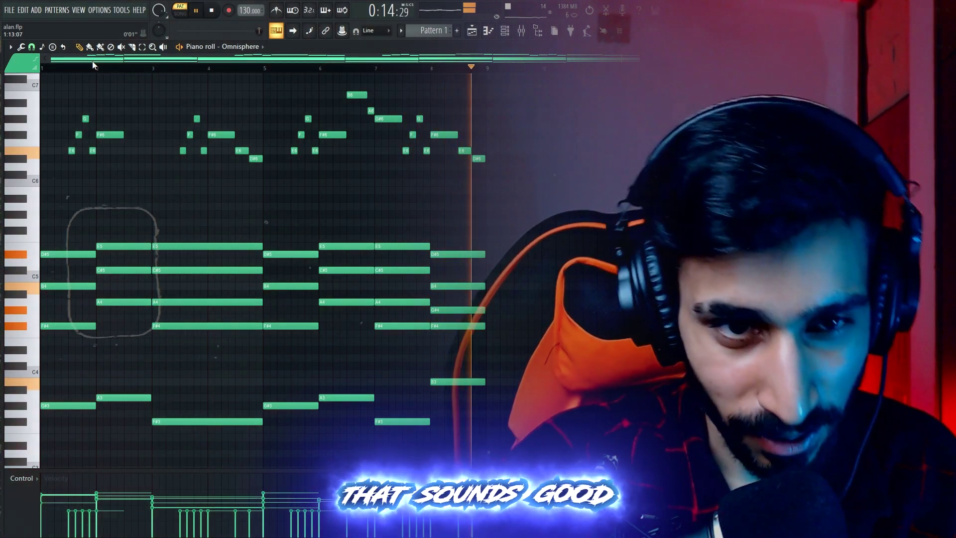
- Stop playback and transpose the whole upper melody of Pattern 2 down one octave
{"action": "key", "text": "space"}
{"action": "left_click_drag", "start_coordinate": [570, 91], "coordinate": [52, 182]}
{"action": "key", "text": "ctrl+Down"}
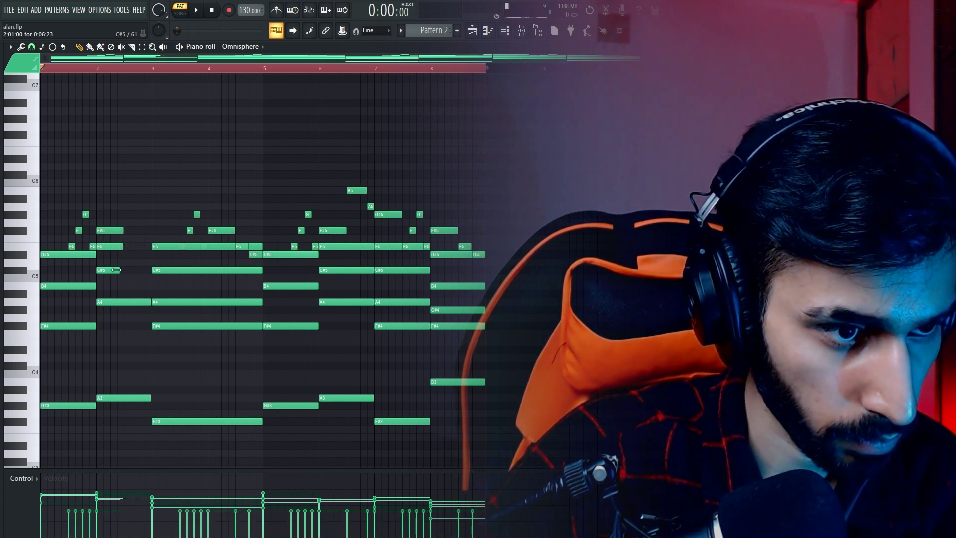
- Shorten the chord and bass notes in bars 2 and 6 to half a bar, delete the B5 melody note in bar 6, and play the pattern
{"action": "left_click_drag", "start_coordinate": [134, 302], "coordinate": [123, 302]}
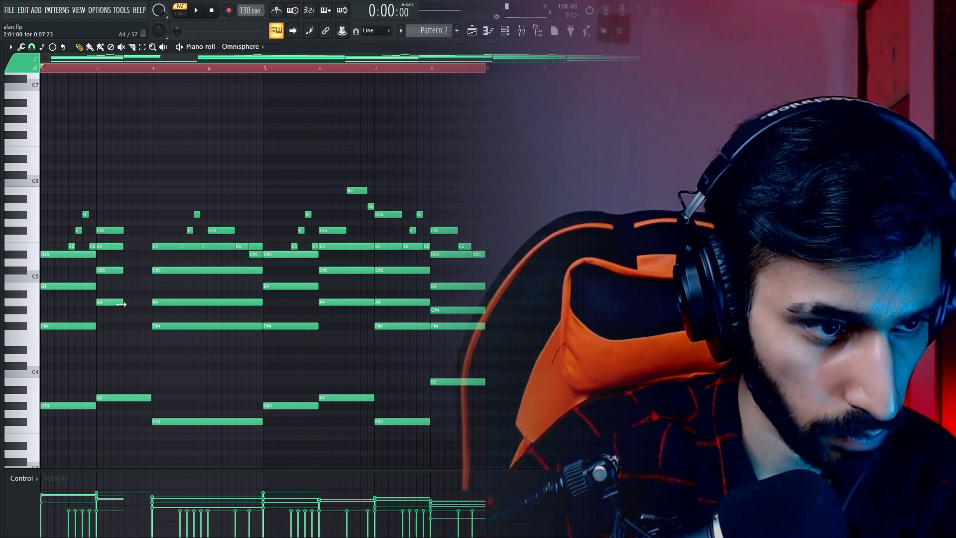
{"action": "left_click_drag", "start_coordinate": [151, 397], "coordinate": [129, 396]}
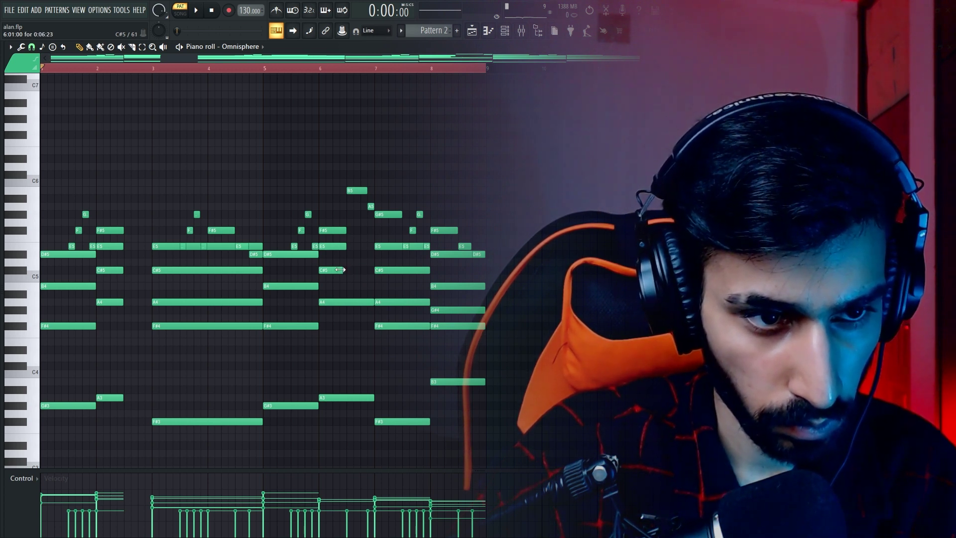
{"action": "left_click_drag", "start_coordinate": [371, 302], "coordinate": [346, 302]}
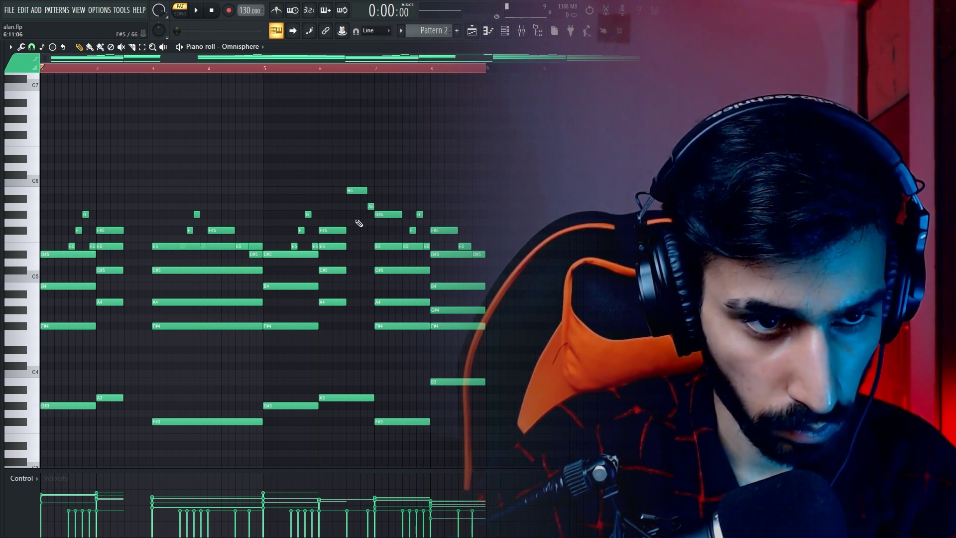
{"action": "right_click", "coordinate": [356, 190]}
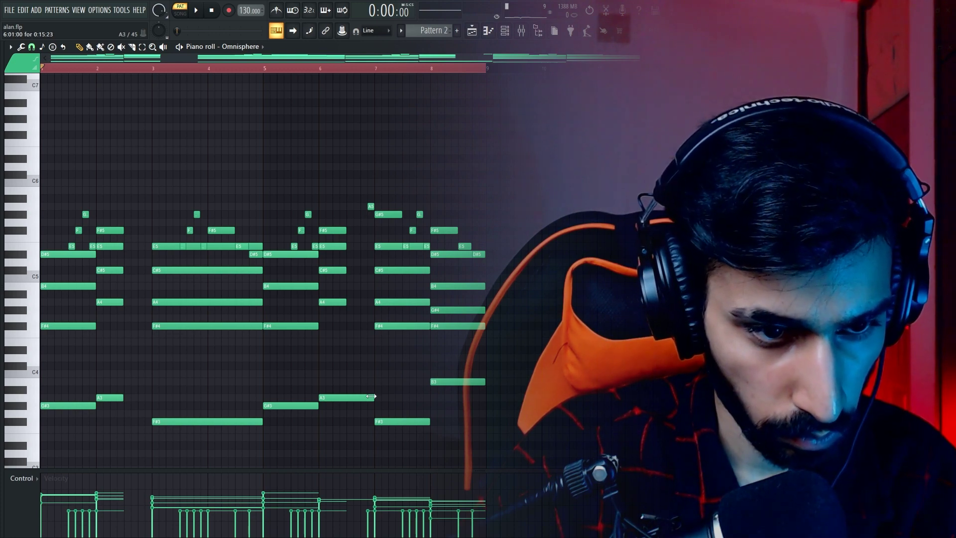
{"action": "left_click_drag", "start_coordinate": [372, 396], "coordinate": [346, 397]}
{"action": "key", "text": "space"}
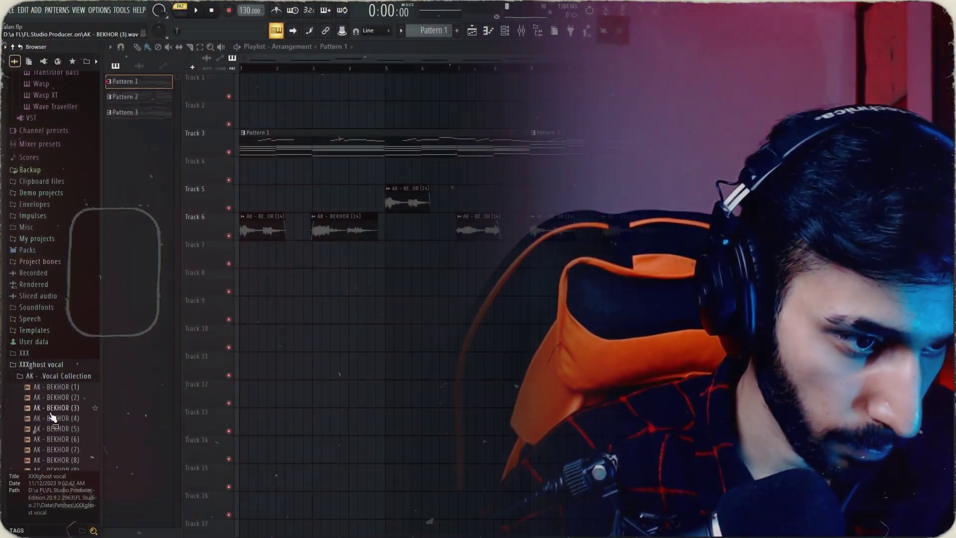
- Audition samples in the AK - Vocal Collection folder and place AK - BEKHOR (14) on Track 8 at bar 1
{"action": "scroll", "coordinate": [65, 363], "scroll_direction": "down", "scroll_amount": 5}
{"action": "left_click", "coordinate": [70, 346]}
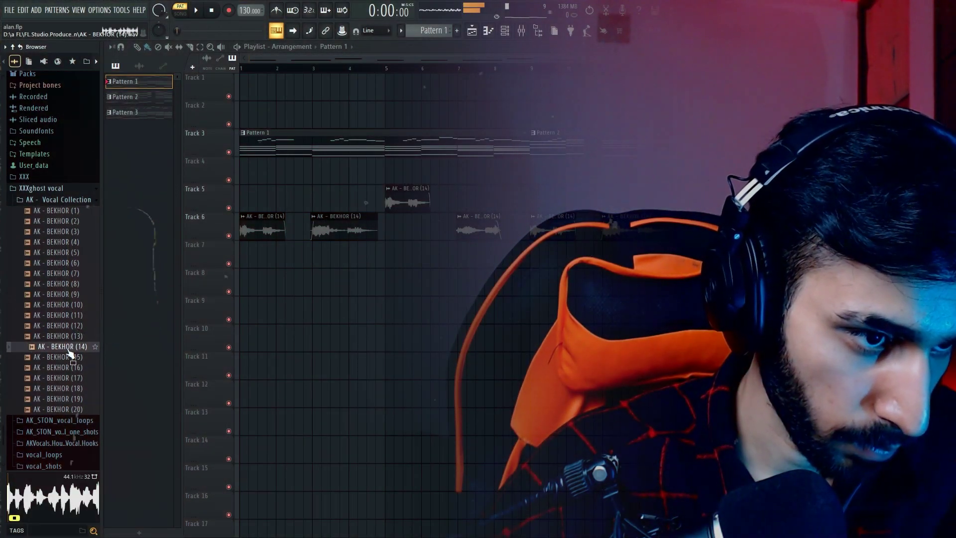
{"action": "left_click", "coordinate": [64, 338]}
{"action": "left_click", "coordinate": [65, 319]}
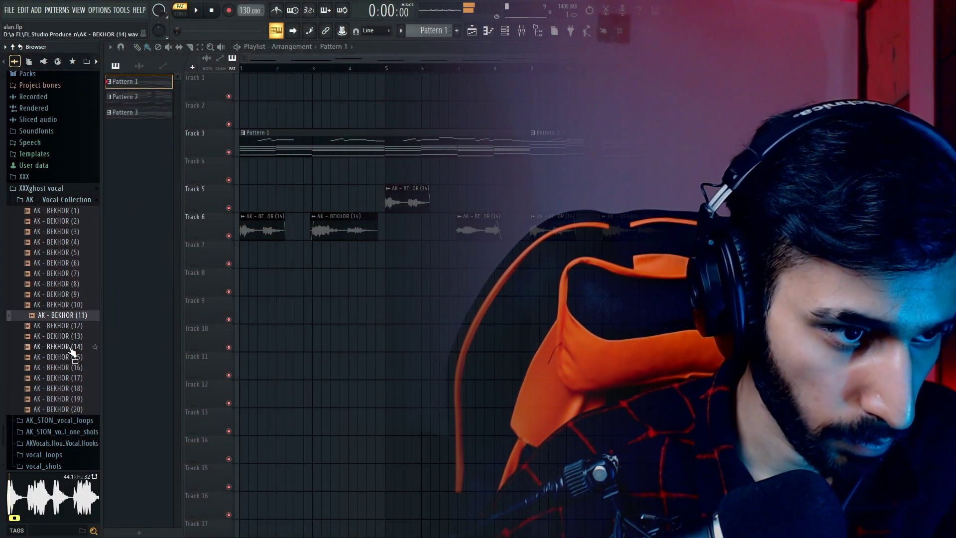
{"action": "left_click", "coordinate": [65, 346]}
{"action": "scroll", "coordinate": [65, 349], "scroll_direction": "up", "scroll_amount": 1}
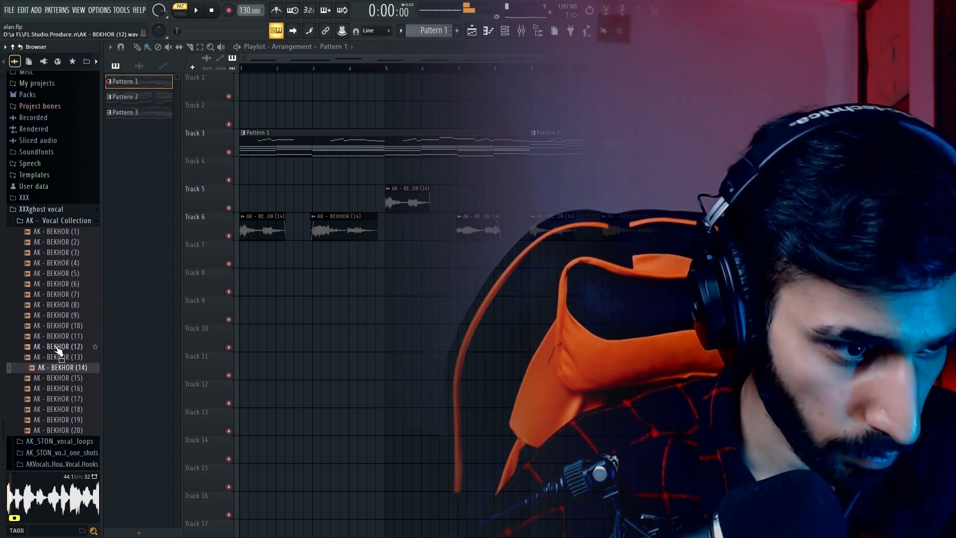
{"action": "left_click_drag", "start_coordinate": [64, 367], "coordinate": [243, 307]}
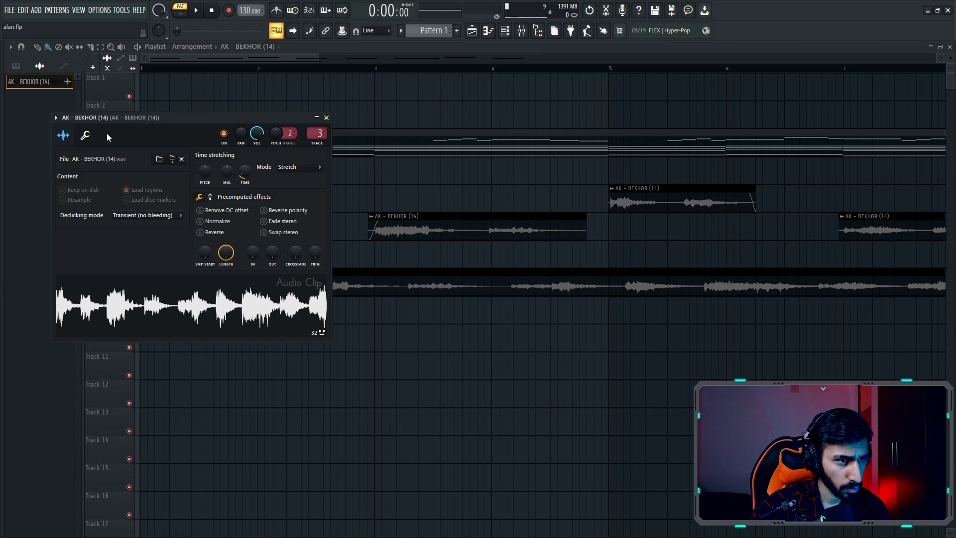
- Examine the root note in the miscellaneous settings of the AK - BEKHOR (14) audio clip
{"action": "left_click", "coordinate": [92, 136]}
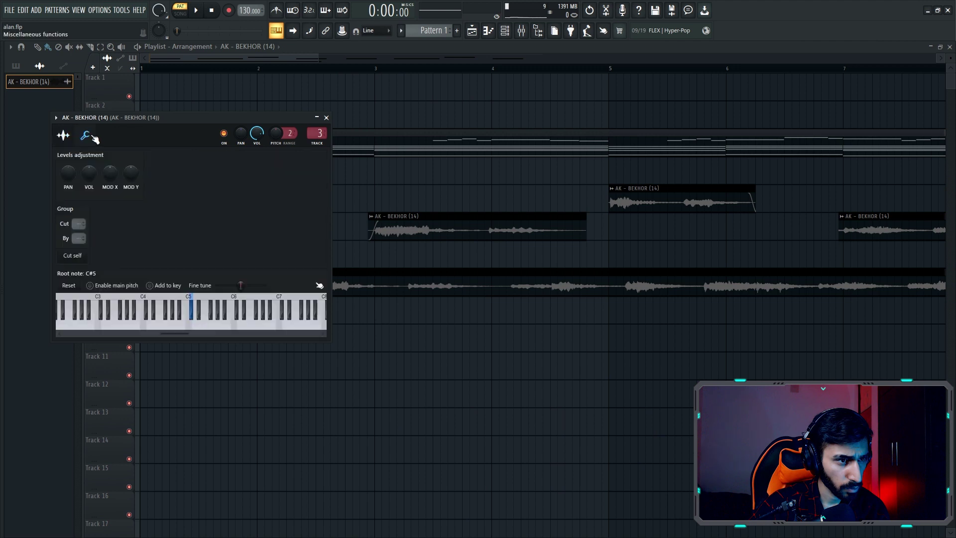
{"action": "left_click", "coordinate": [326, 118]}
{"action": "double_click", "coordinate": [253, 285]}
{"action": "left_click", "coordinate": [89, 140]}
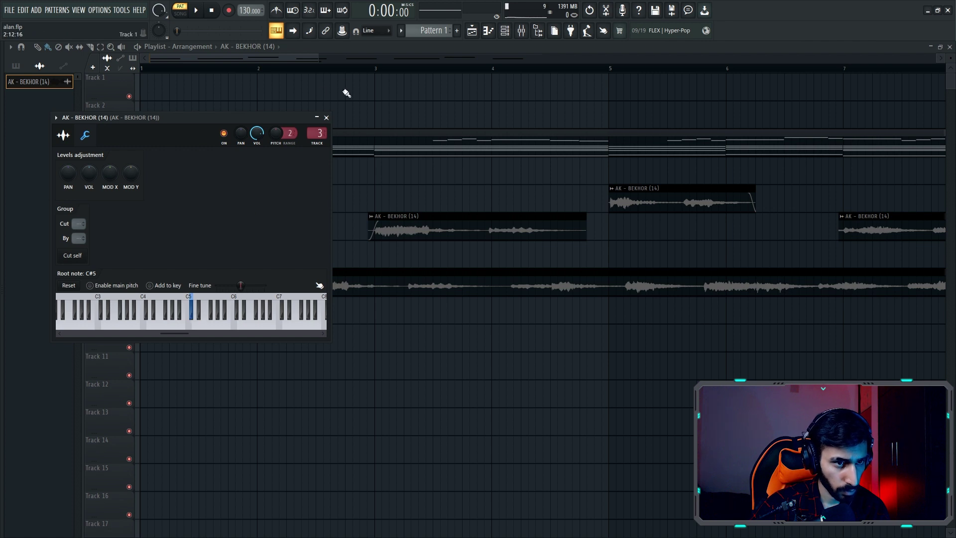
{"action": "left_click", "coordinate": [326, 117]}
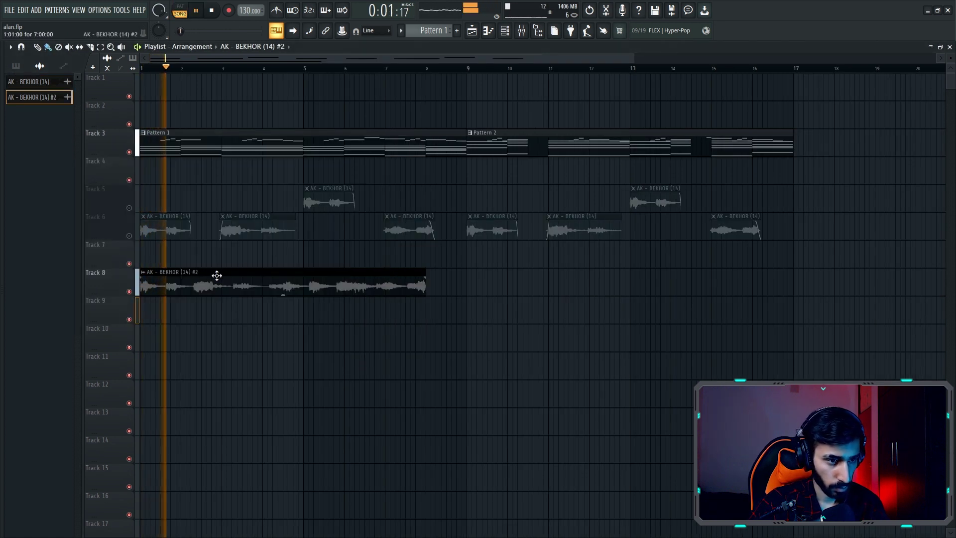
- Stop playback and check the channel pitch and time-stretching settings of the AK - BEKHOR (14) #2 clip on Track 8
{"action": "key", "text": "space"}
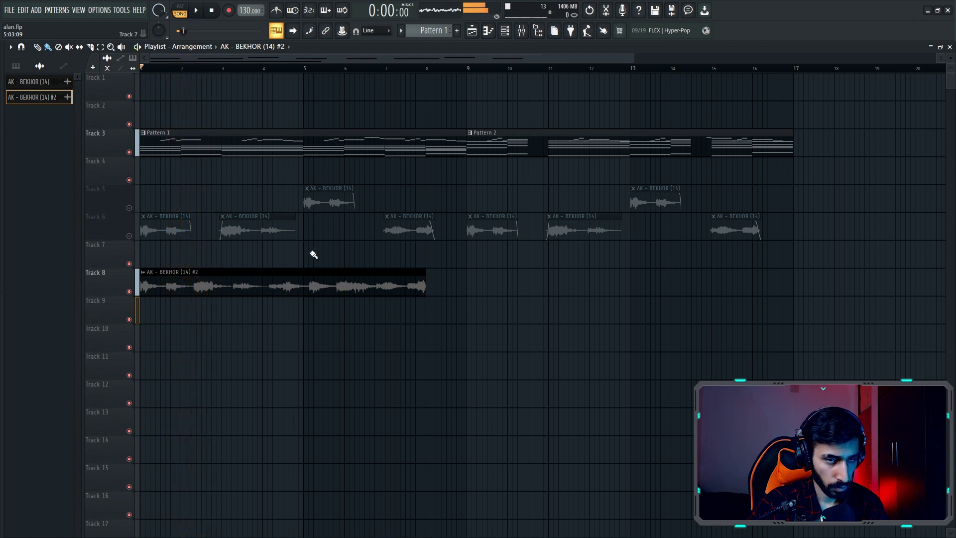
{"action": "left_click_drag", "start_coordinate": [620, 57], "coordinate": [381, 58]}
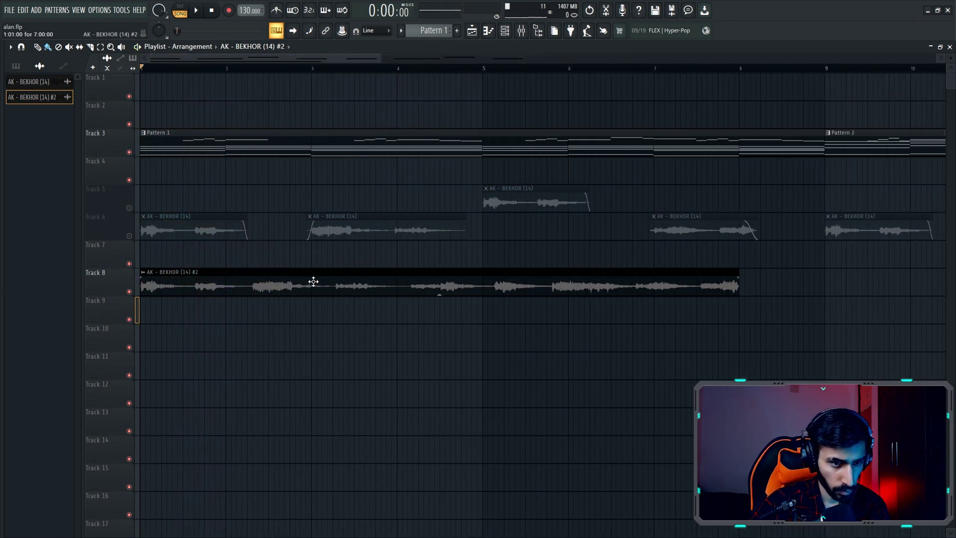
{"action": "double_click", "coordinate": [314, 282]}
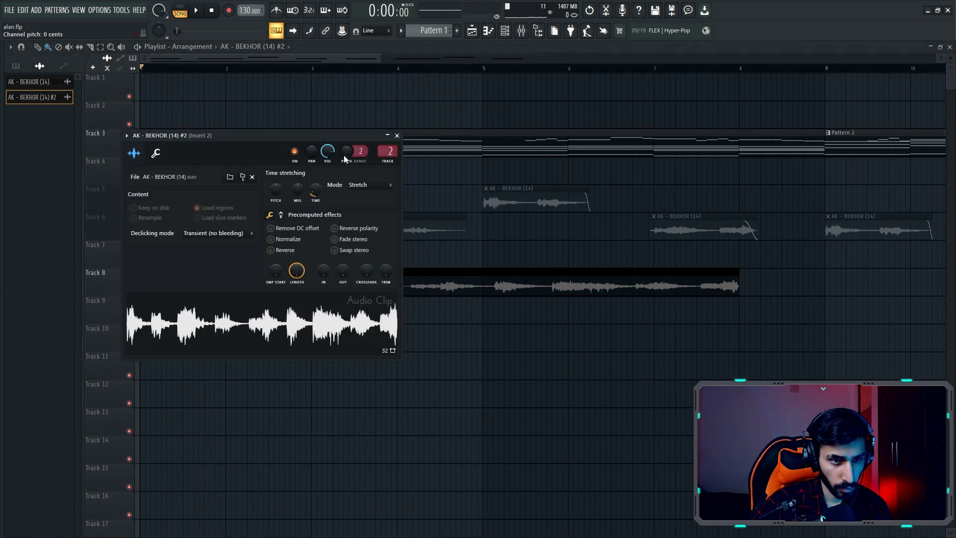
{"action": "left_click", "coordinate": [397, 135]}
{"action": "key", "text": "space"}
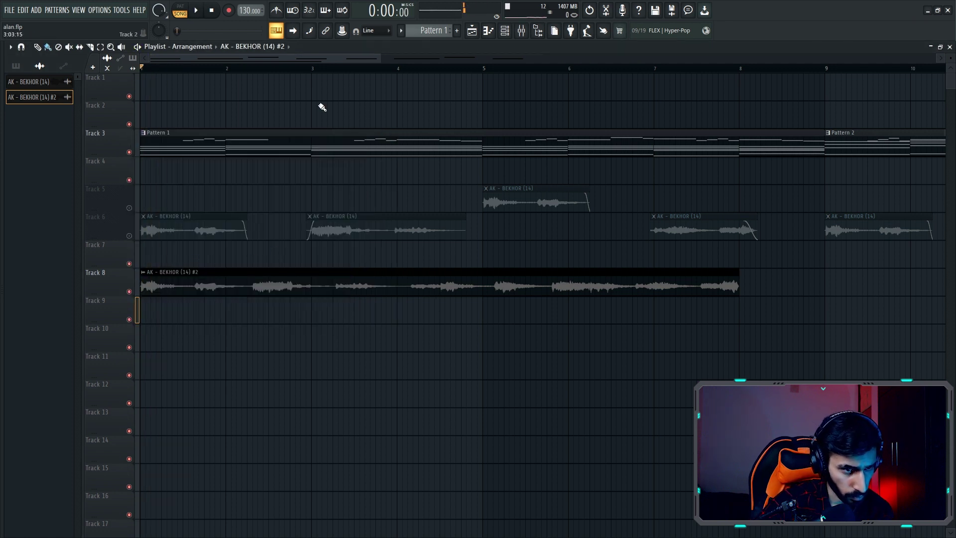
- Delete the third vocal slice on Track 8 and move the second slice to start just before bar 3, aligned with the Track 6 clip
{"action": "left_click_drag", "start_coordinate": [388, 62], "coordinate": [275, 60]}
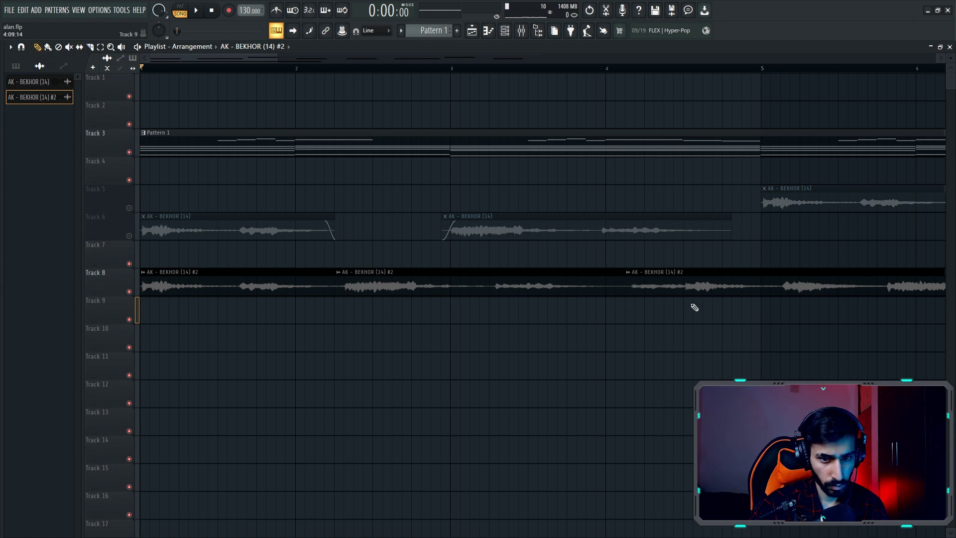
{"action": "right_click", "coordinate": [695, 286]}
{"action": "left_click_drag", "start_coordinate": [403, 293], "coordinate": [515, 291]}
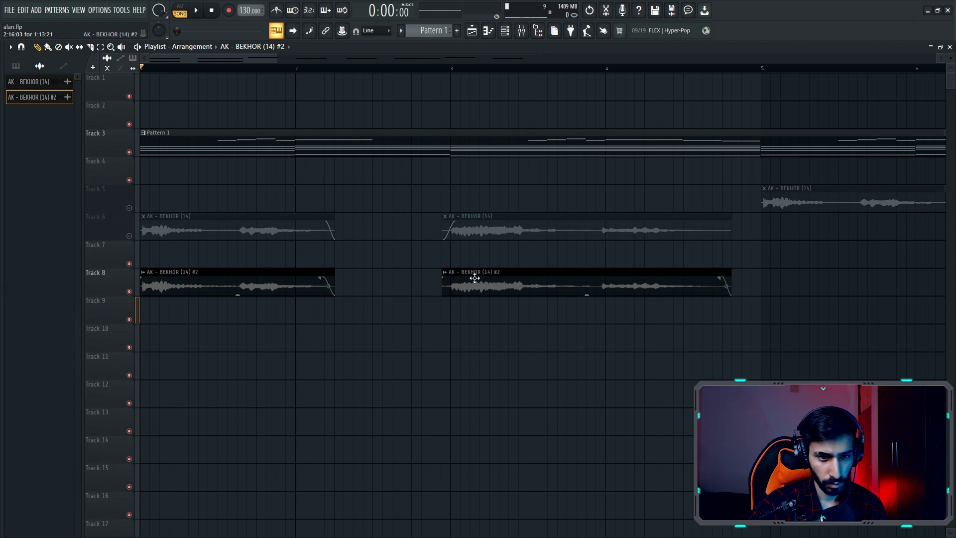
- Audition the AK - BEKHOR (14) mixer track with the Xvox and Drip effects bypassed
{"action": "key", "text": "F9"}
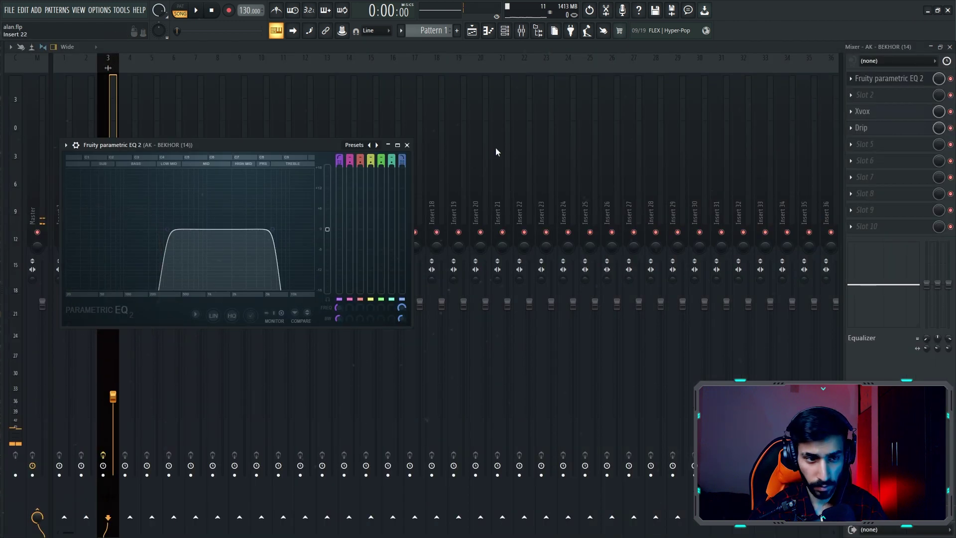
{"action": "key", "text": "space"}
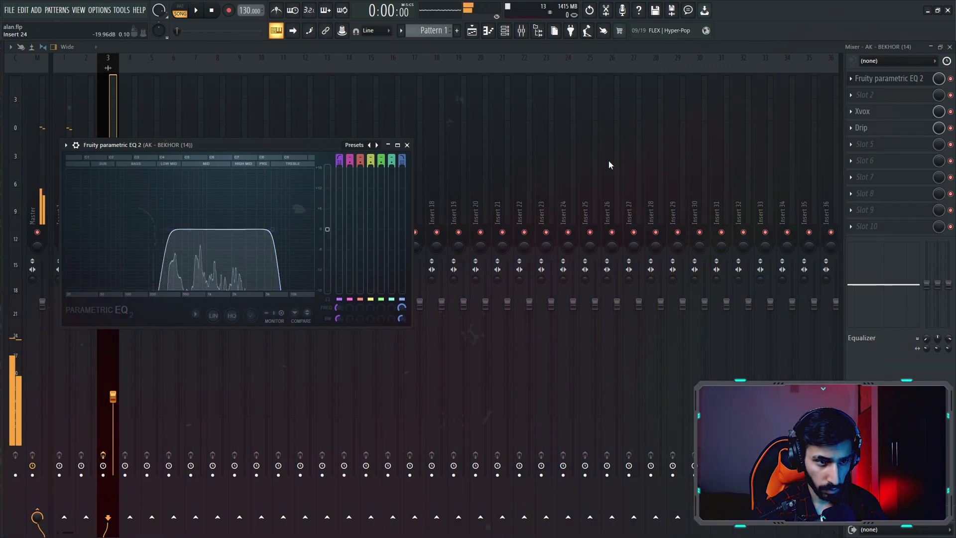
{"action": "left_click", "coordinate": [950, 111]}
{"action": "key", "text": "space"}
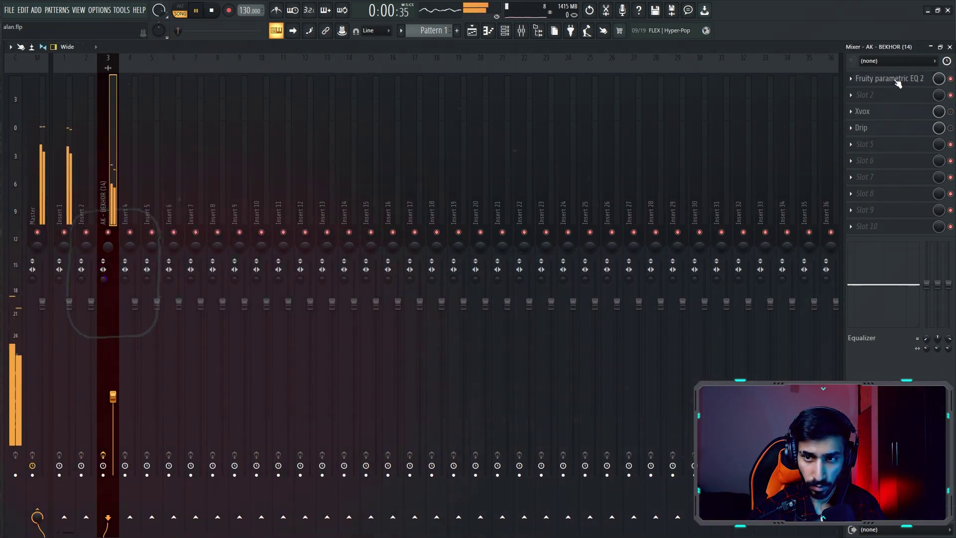
- Review the Fruity parametric EQ 2 curve and the Xvox settings on the vocal track during playback
{"action": "left_click", "coordinate": [907, 81]}
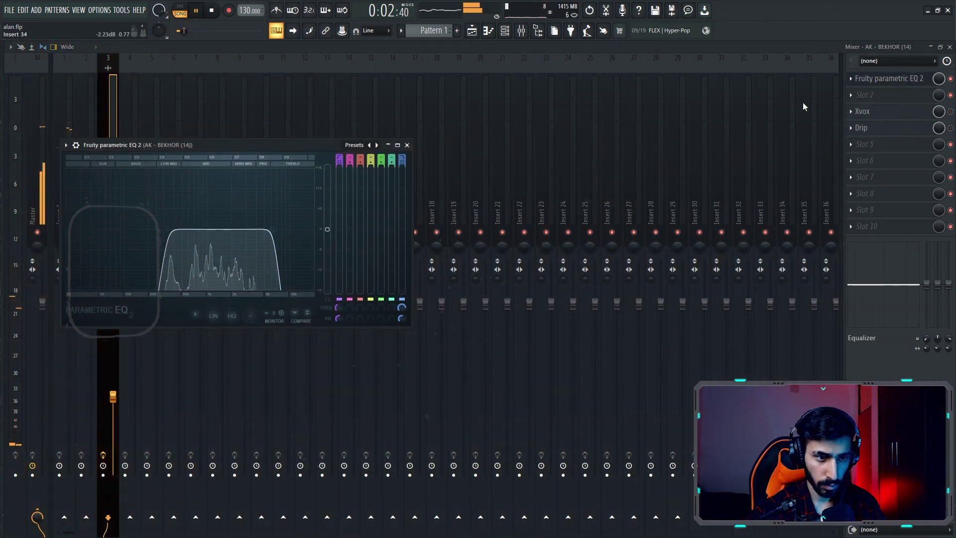
{"action": "left_click", "coordinate": [951, 79]}
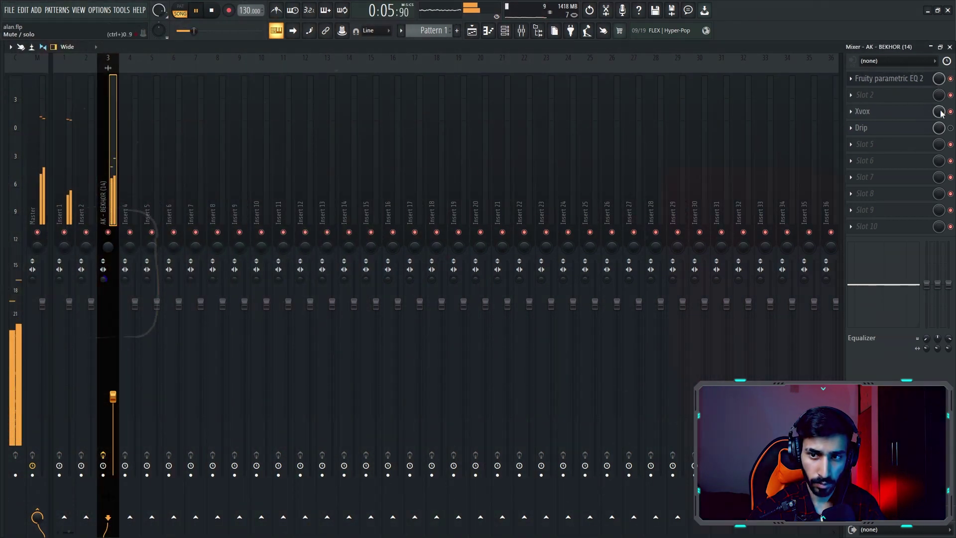
{"action": "left_click", "coordinate": [927, 112]}
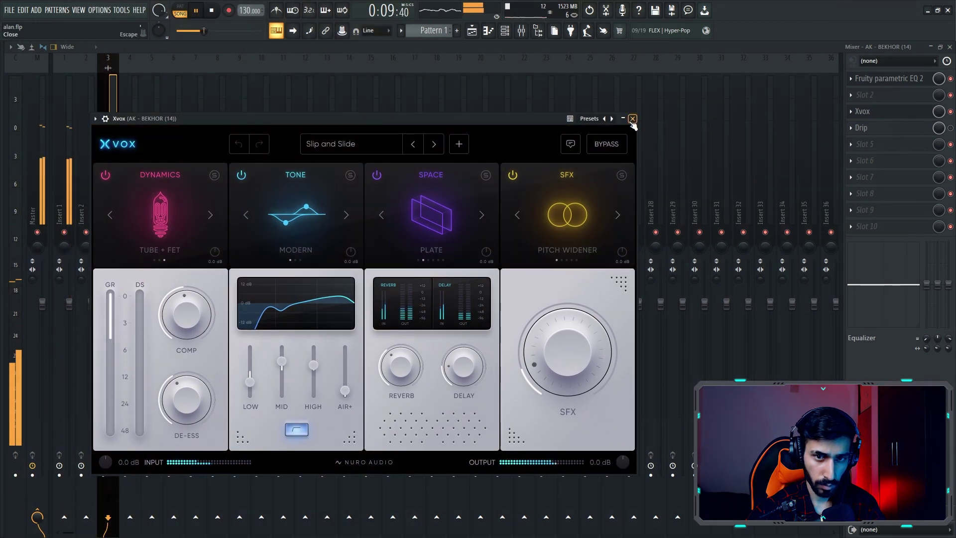
{"action": "left_click", "coordinate": [633, 120]}
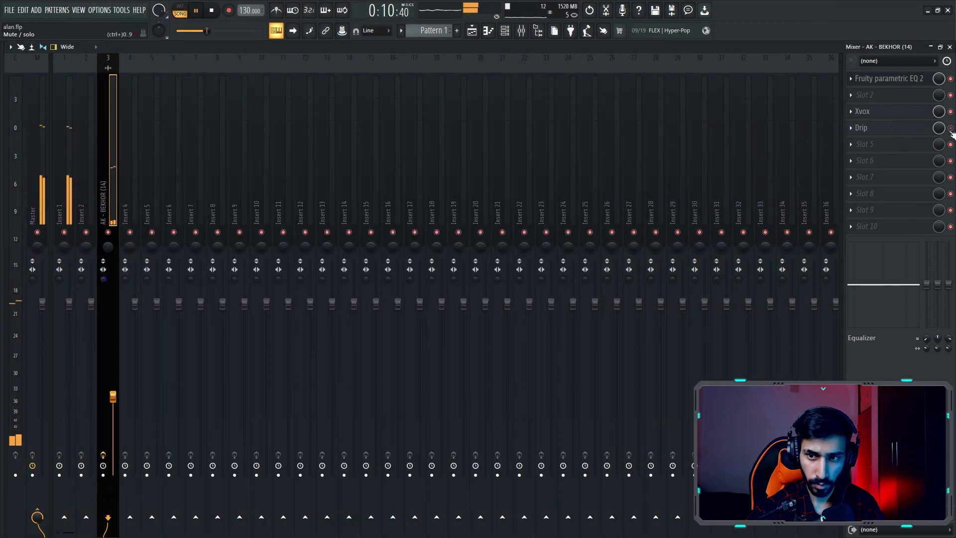
- View the Drip preset banks, keep the Drop preset, and lower the Overall amount to 67.60
{"action": "left_click", "coordinate": [876, 128]}
{"action": "left_click", "coordinate": [273, 218]}
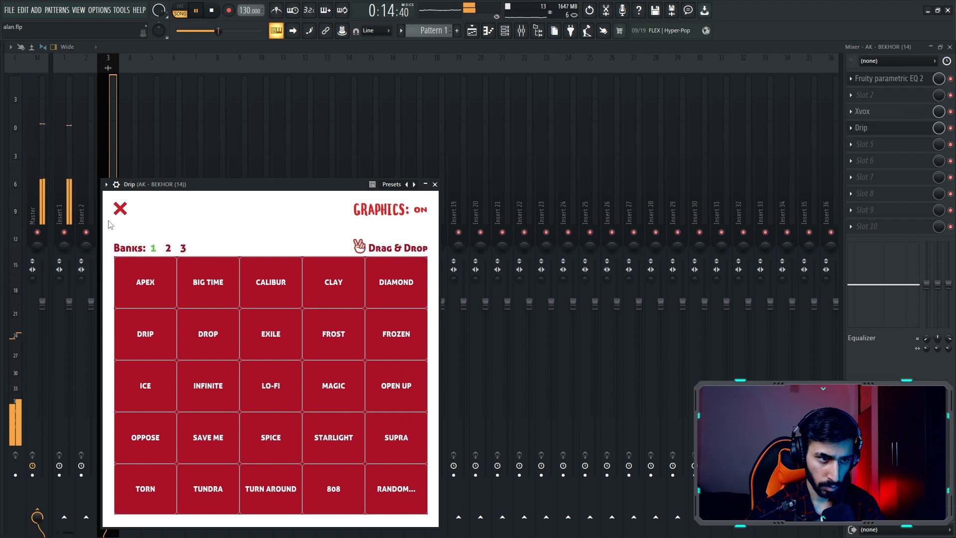
{"action": "left_click", "coordinate": [120, 209]}
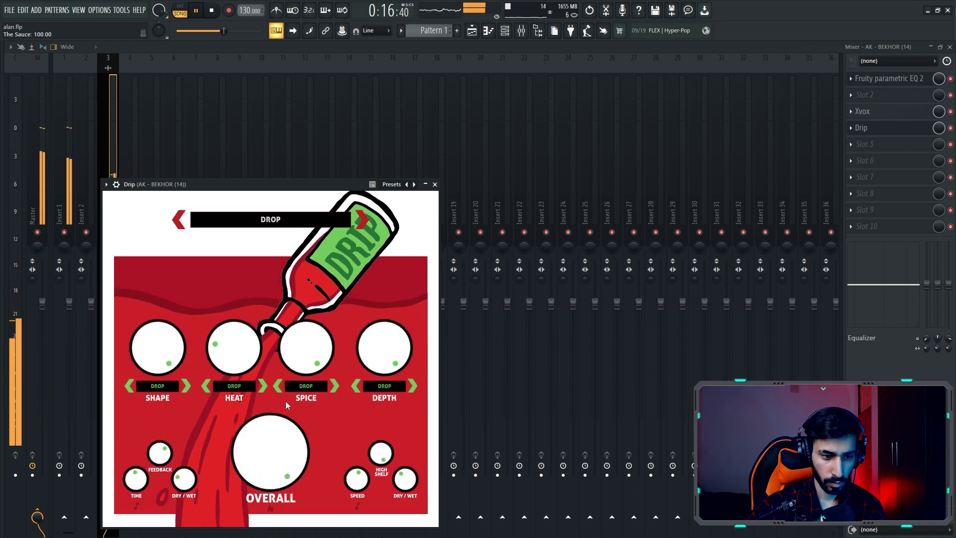
{"action": "left_click_drag", "start_coordinate": [271, 451], "coordinate": [271, 473]}
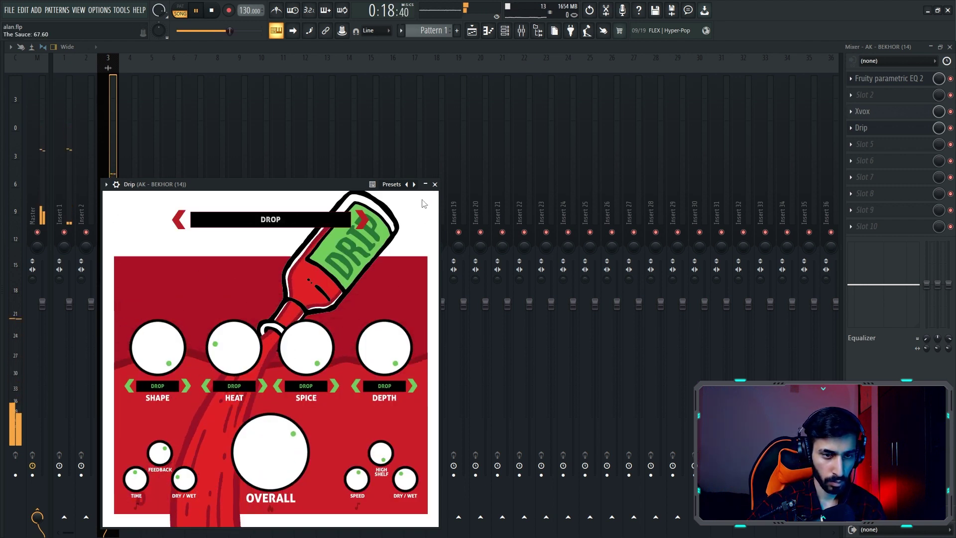
{"action": "left_click", "coordinate": [435, 184]}
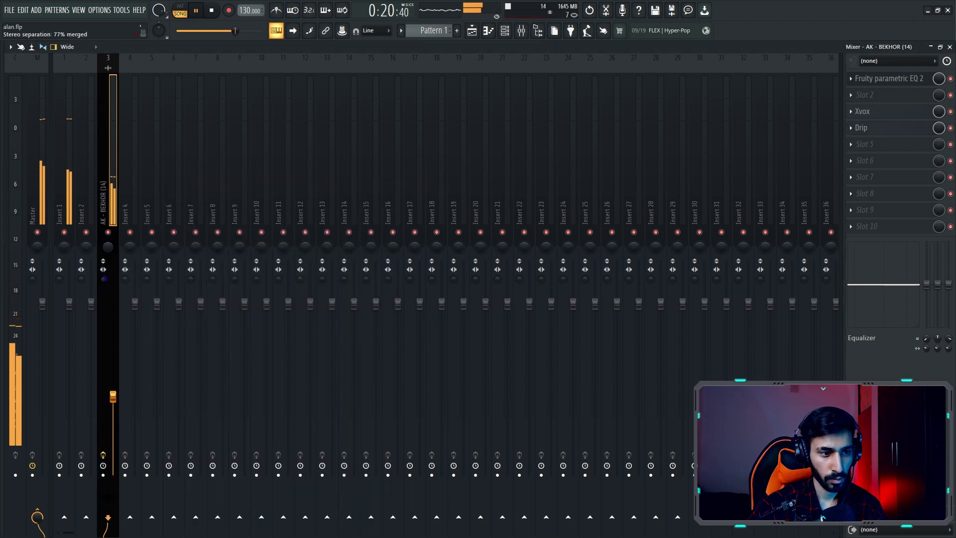
- Close the mixer, the Fruity parametric EQ 2 window and the channel rack to return to the playlist
{"action": "left_click", "coordinate": [949, 46]}
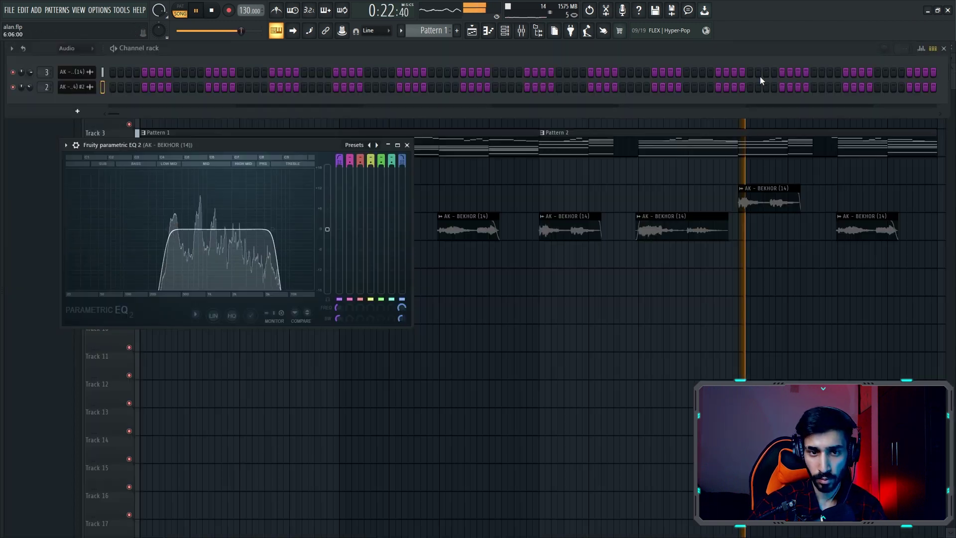
{"action": "key", "text": "Escape"}
{"action": "key", "text": "F6"}
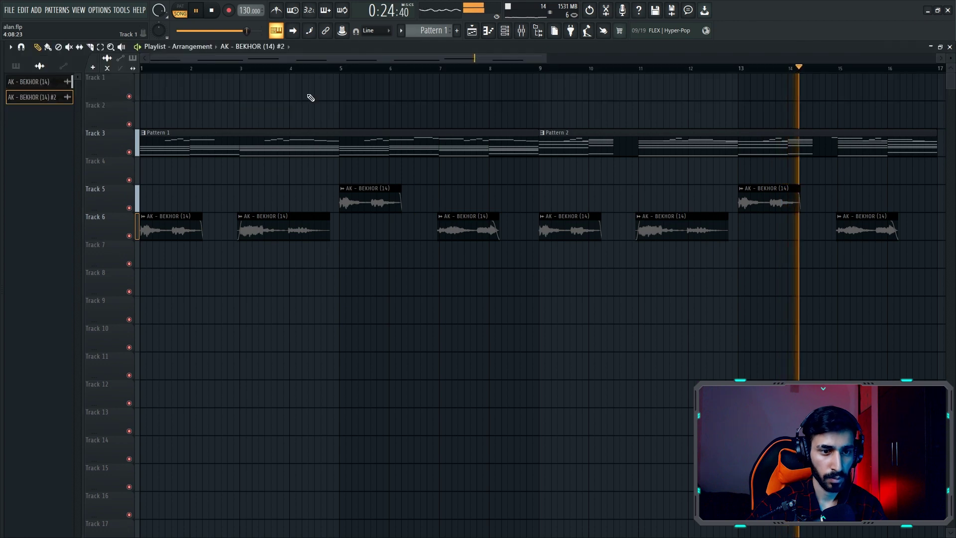
{"action": "scroll", "coordinate": [532, 68], "scroll_direction": "down", "scroll_amount": 2}
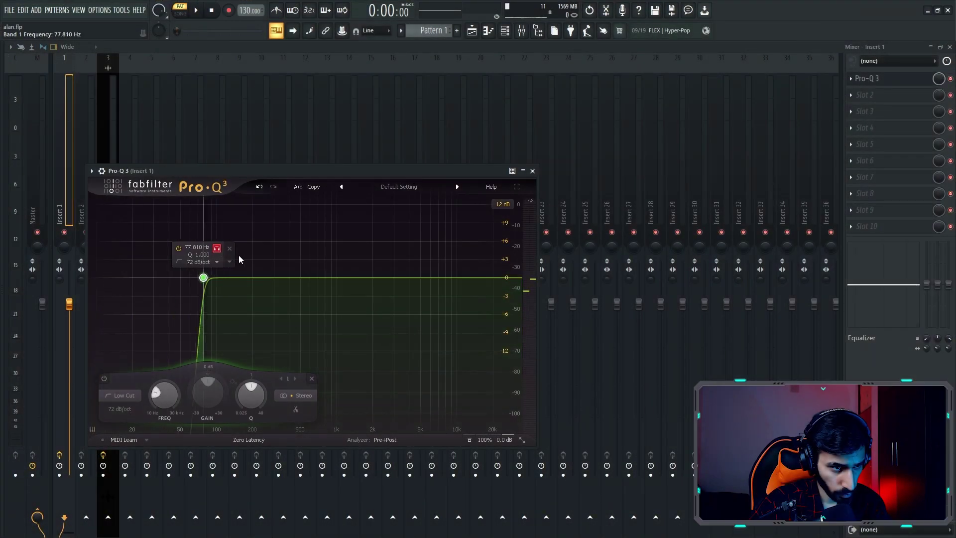
- In Insert 1's Pro-Q 3, add a bell cut of about -6 dB near 123 Hz and a 30 dB/oct high cut around 7.6 kHz
{"action": "left_click_drag", "start_coordinate": [217, 277], "coordinate": [227, 314]}
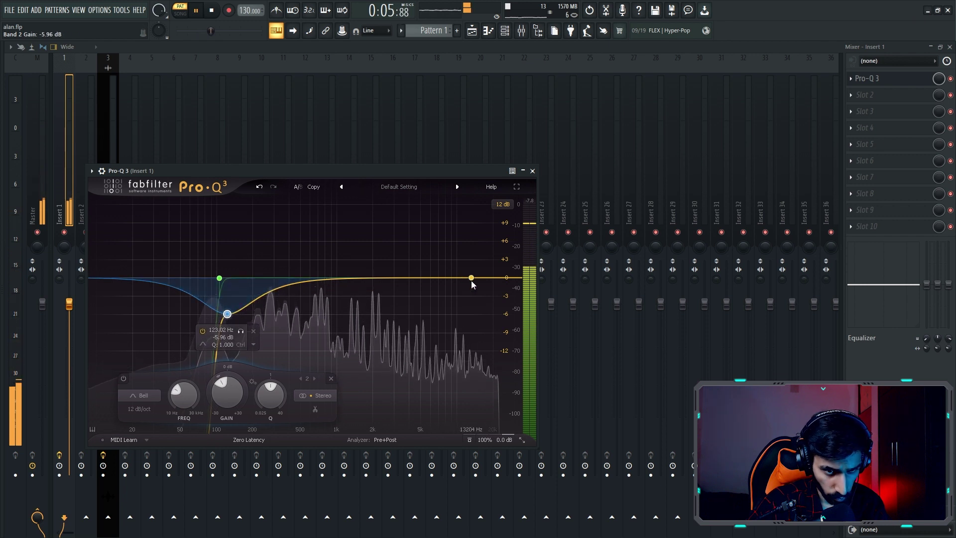
{"action": "left_click", "coordinate": [512, 278]}
{"action": "left_click", "coordinate": [476, 262]}
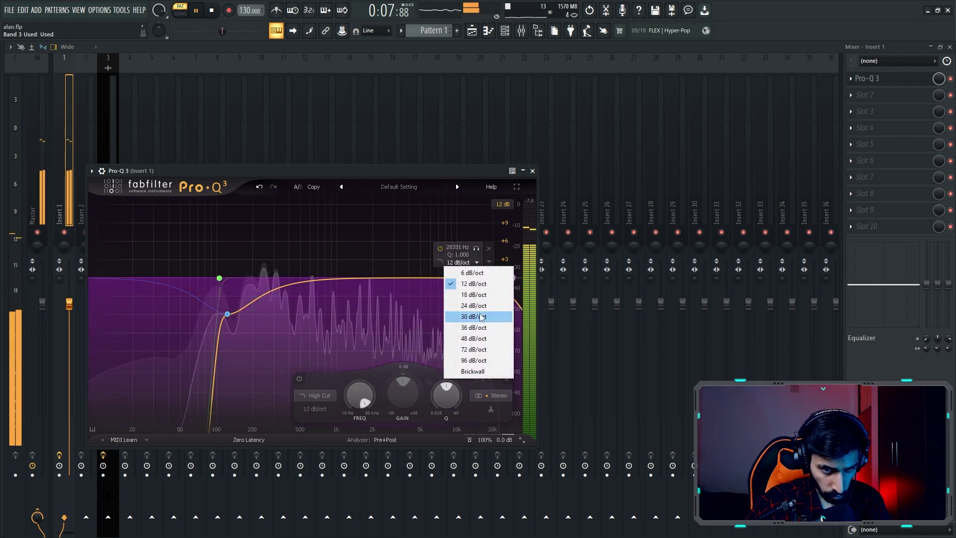
{"action": "left_click", "coordinate": [494, 288]}
{"action": "left_click_drag", "start_coordinate": [482, 251], "coordinate": [456, 252]}
{"action": "left_click", "coordinate": [464, 252]}
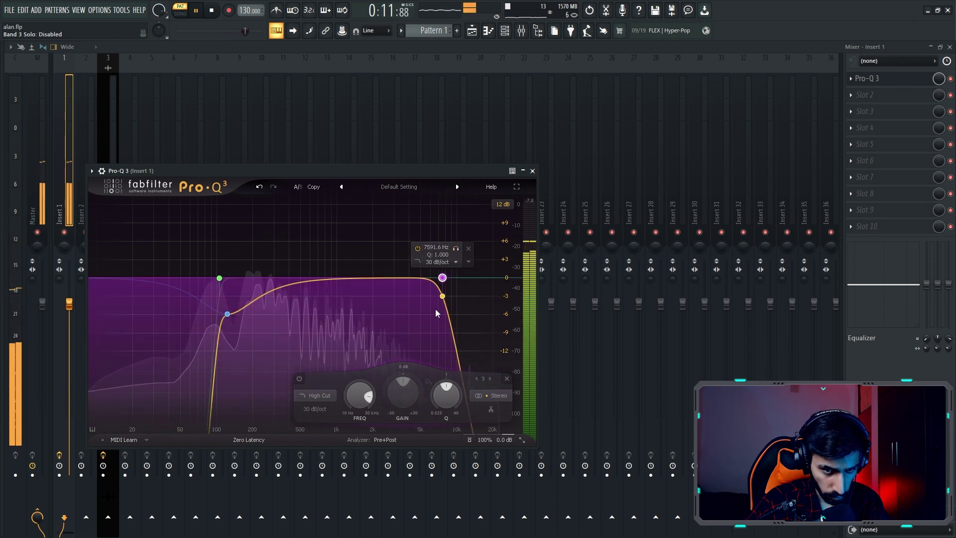
- Add a 2.69 dB boost near 3.7 kHz, a slight dip between 500 Hz and 1 kHz, and a -4 dB dip near 231 Hz
{"action": "left_click_drag", "start_coordinate": [373, 277], "coordinate": [407, 265]}
{"action": "left_click_drag", "start_coordinate": [327, 279], "coordinate": [315, 290]}
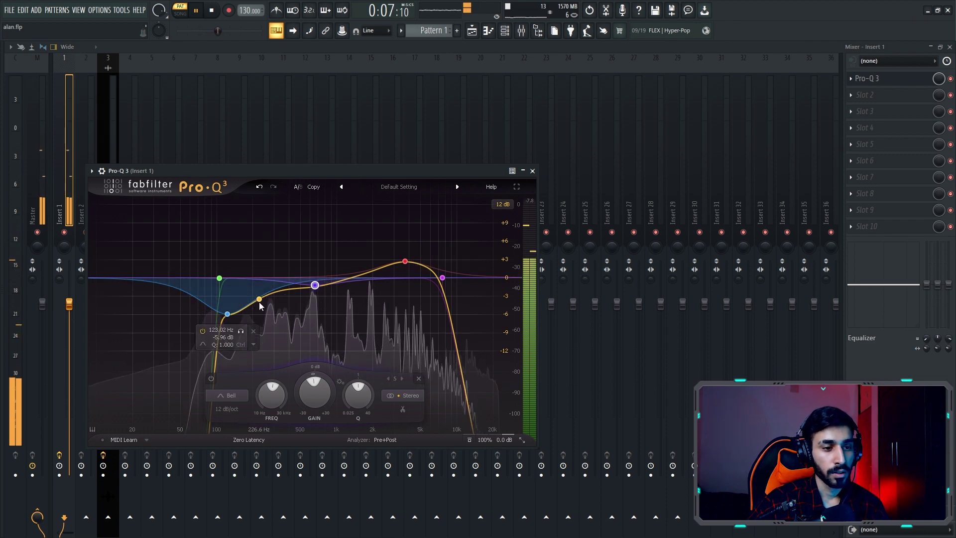
{"action": "left_click", "coordinate": [260, 302]}
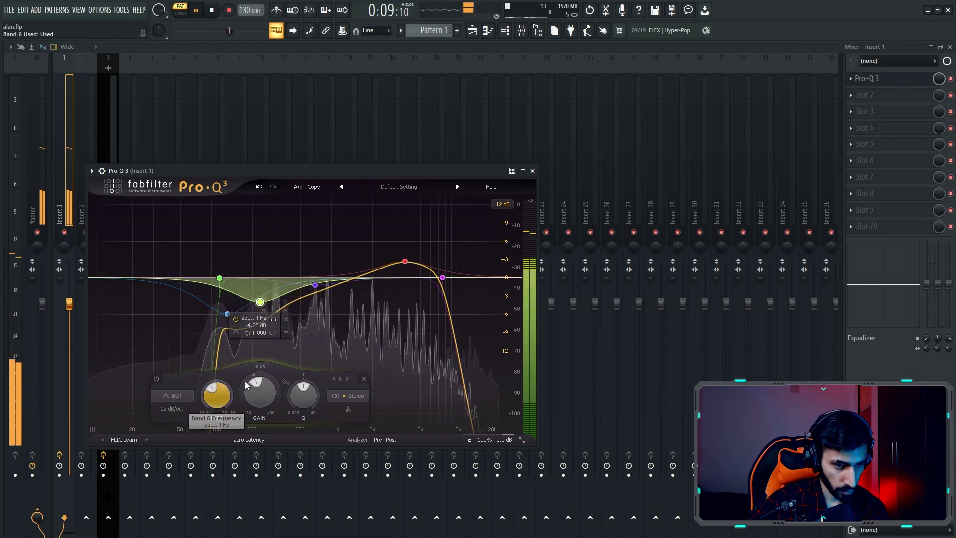
- Ease the lowest bell cut to -3.27 dB, make the neighbouring low-mid dip shallower, and close Pro-Q 3
{"action": "left_click_drag", "start_coordinate": [245, 383], "coordinate": [244, 388]}
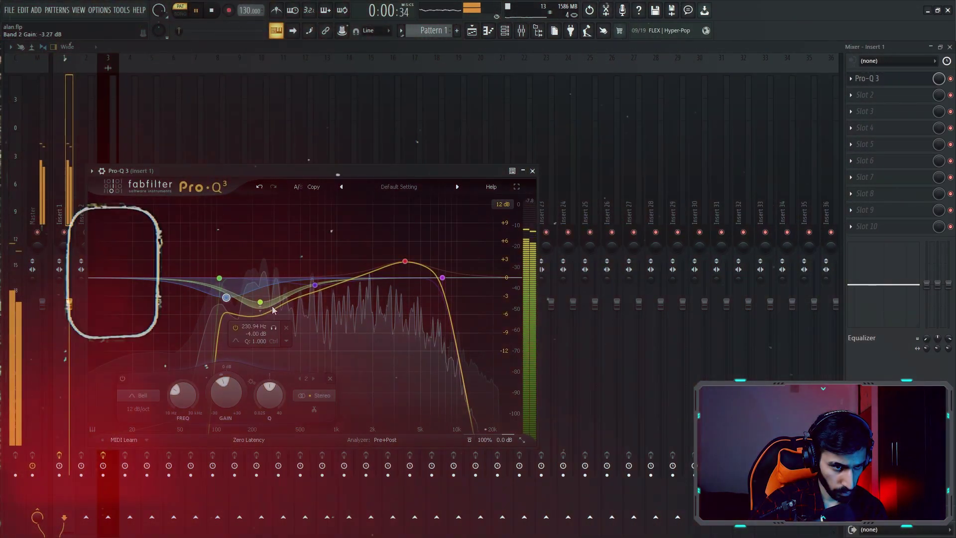
{"action": "mouse_move", "coordinate": [260, 302]}
{"action": "left_mouse_down"}
{"action": "mouse_move", "coordinate": [261, 293]}
{"action": "mouse_move", "coordinate": [272, 300]}
{"action": "left_mouse_up"}
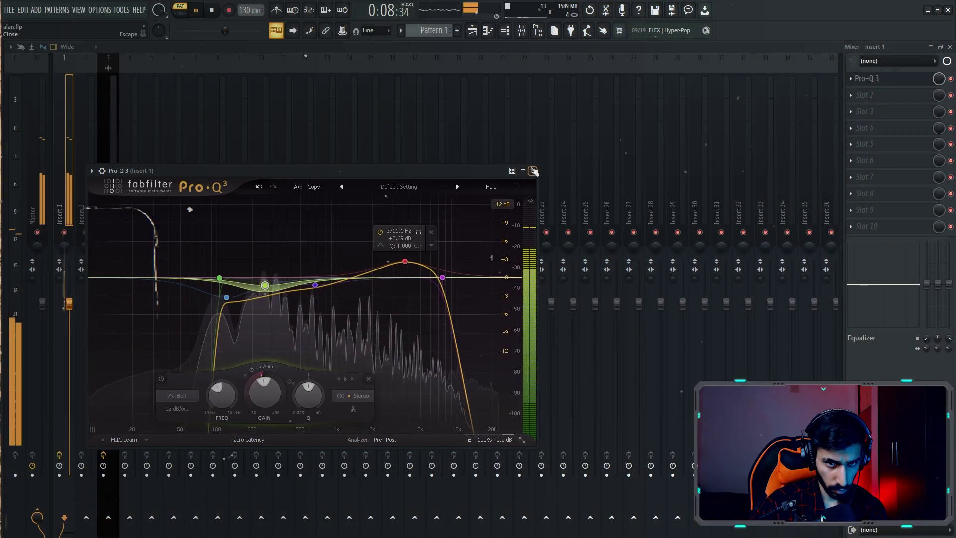
{"action": "left_click", "coordinate": [533, 171]}
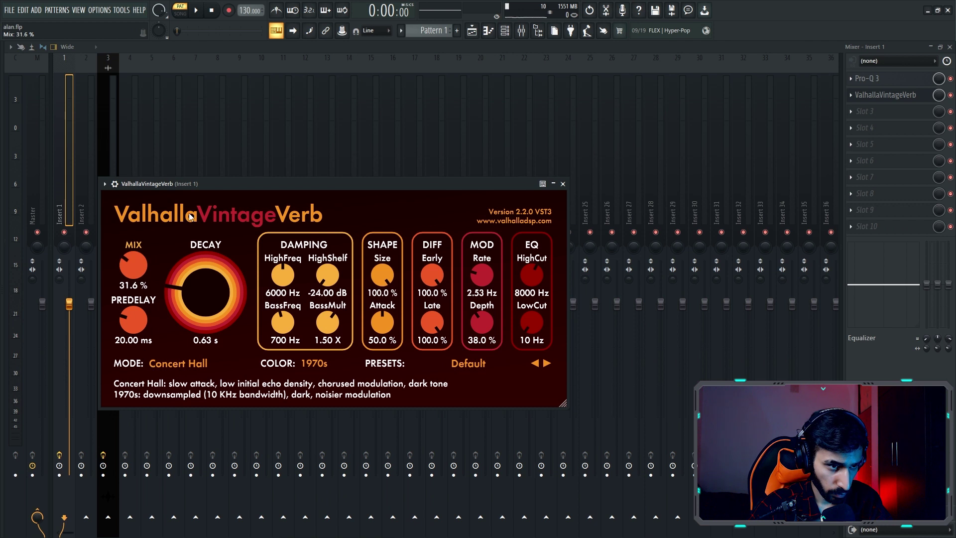
- Set ValhallaVintageVerb on Insert 1 to Chorus Space mode with a predelay of 12.76 ms and a decay of 2.06 s
{"action": "left_click", "coordinate": [185, 358]}
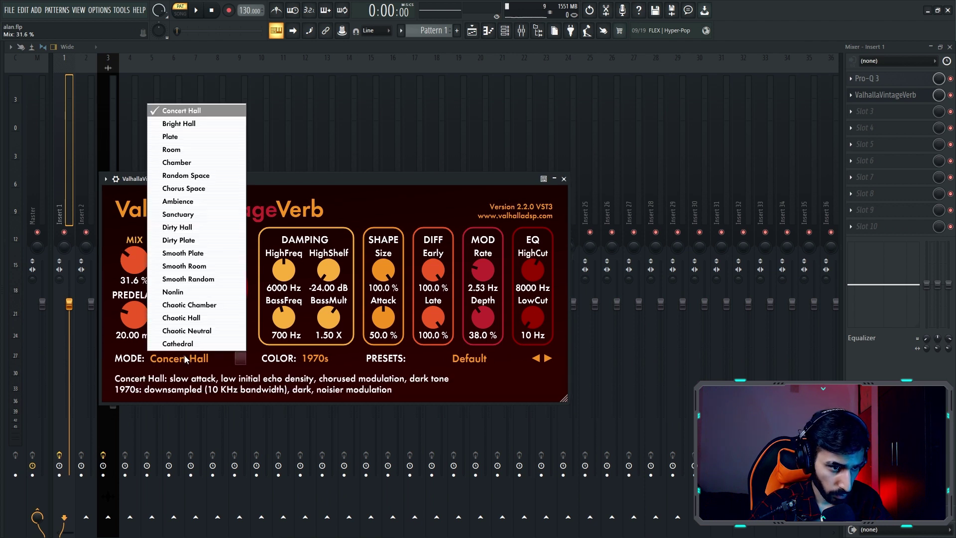
{"action": "left_click", "coordinate": [254, 172]}
{"action": "left_click_drag", "start_coordinate": [242, 181], "coordinate": [262, 184]}
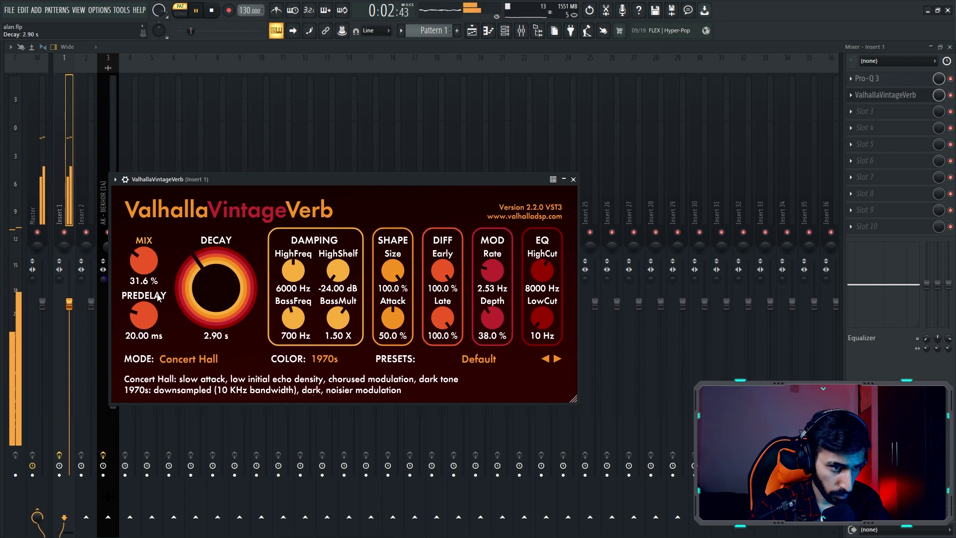
{"action": "left_click", "coordinate": [184, 359]}
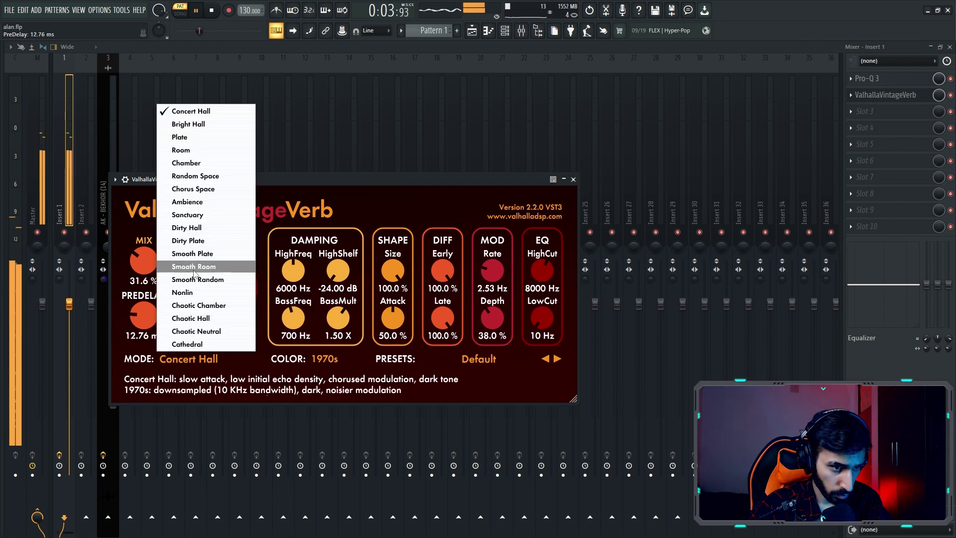
{"action": "left_click", "coordinate": [202, 191]}
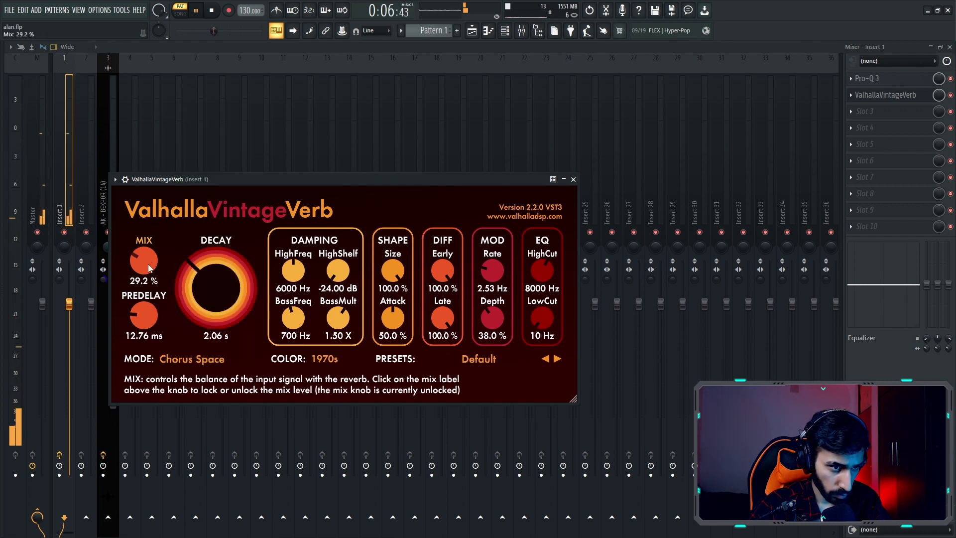
- Set the reverb's Mix to 28.8 %, LowCut to 450 Hz and BassMult to 1.29 X, and close ValhallaVintageVerb
{"action": "scroll", "coordinate": [148, 265], "scroll_direction": "down", "scroll_amount": 1}
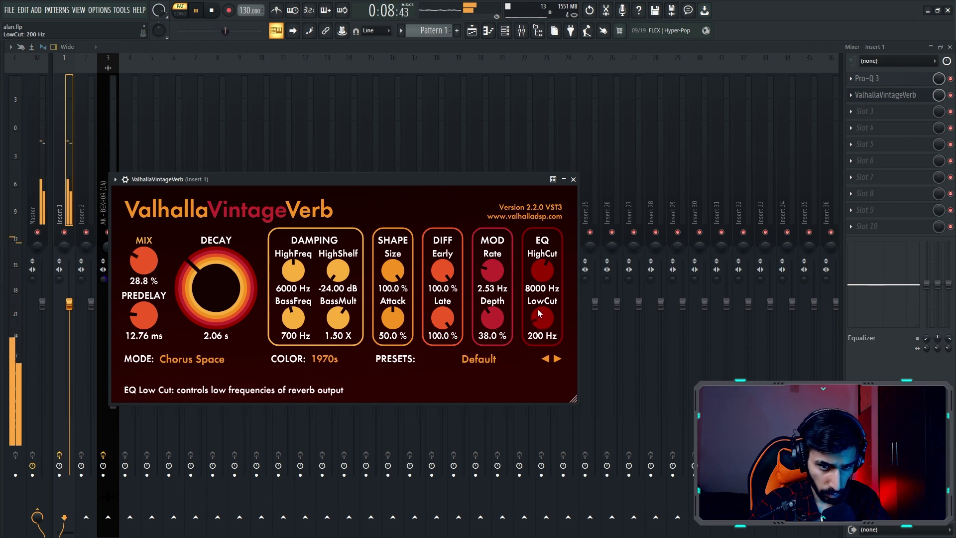
{"action": "left_click_drag", "start_coordinate": [537, 309], "coordinate": [529, 297]}
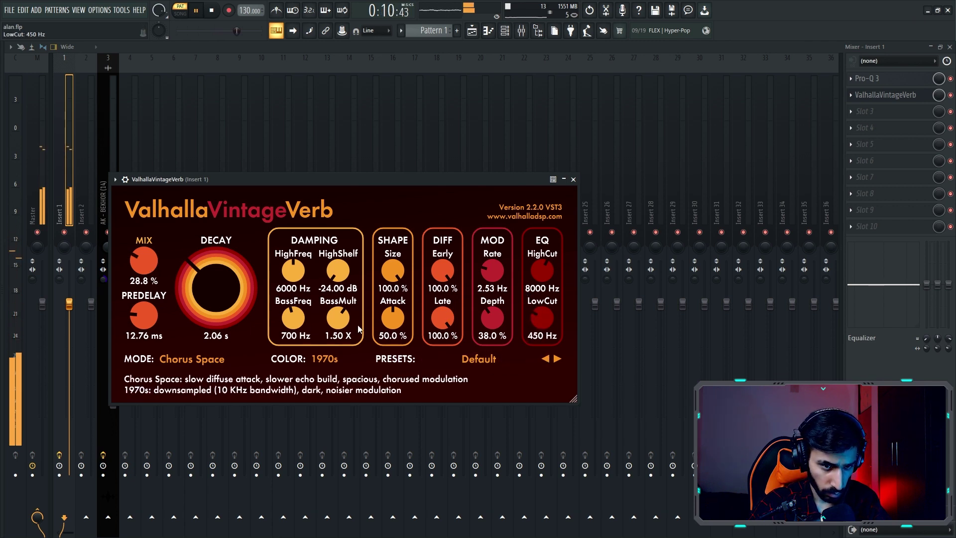
{"action": "scroll", "coordinate": [329, 321], "scroll_direction": "down", "scroll_amount": 1}
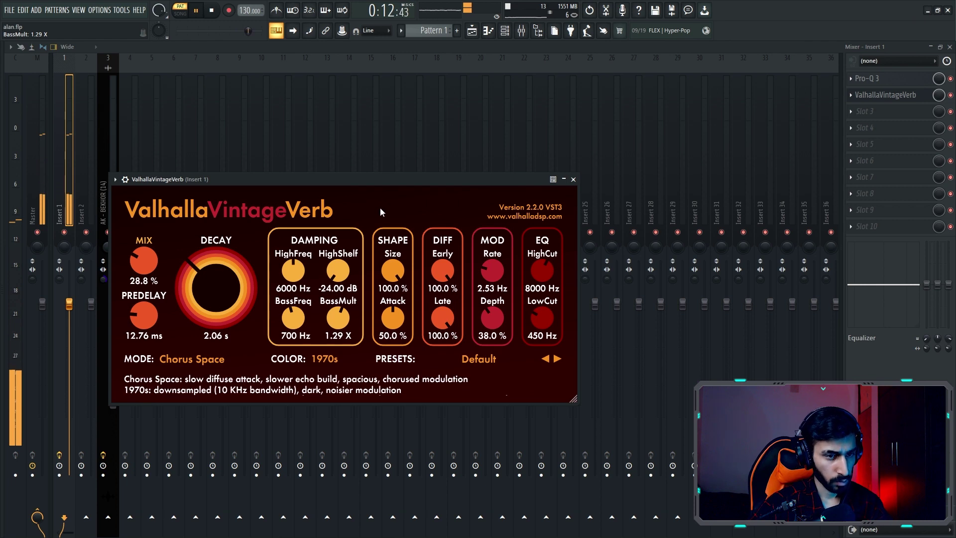
{"action": "left_click_drag", "start_coordinate": [270, 180], "coordinate": [273, 177]}
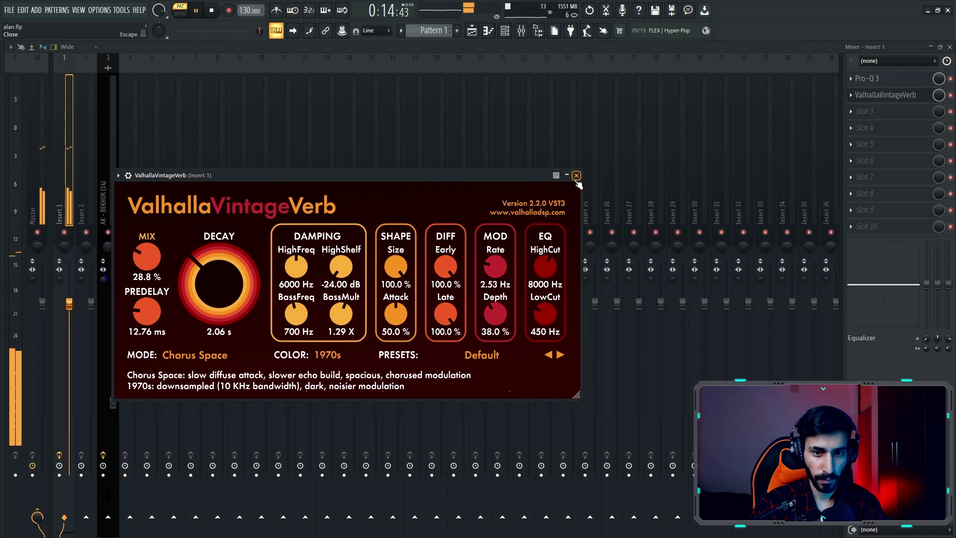
{"action": "left_click", "coordinate": [576, 175]}
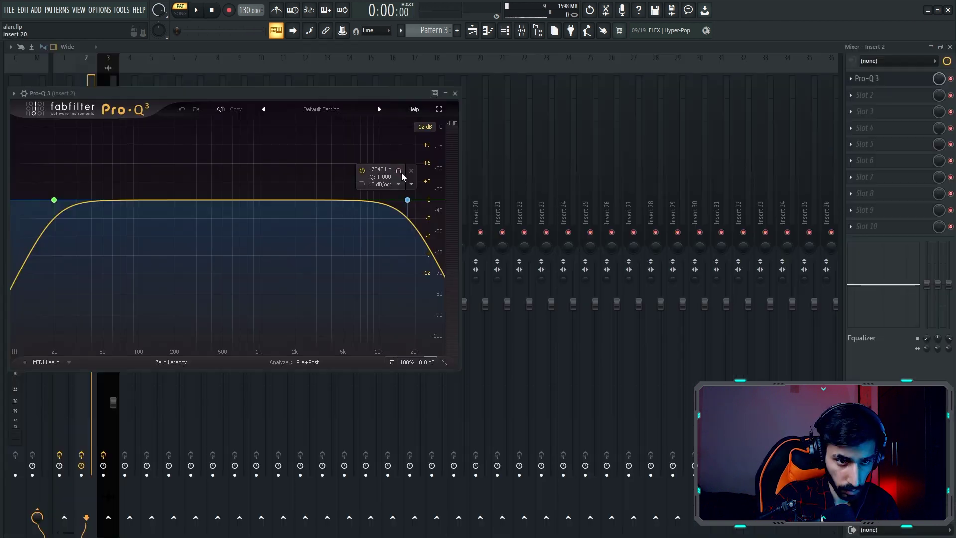
- During playback, lower the high cut in Insert 2's Pro-Q 3 to about 9.1 kHz and set the low cut's slope to 24 dB/oct
{"action": "key", "text": "space"}
{"action": "left_click_drag", "start_coordinate": [408, 200], "coordinate": [374, 200]}
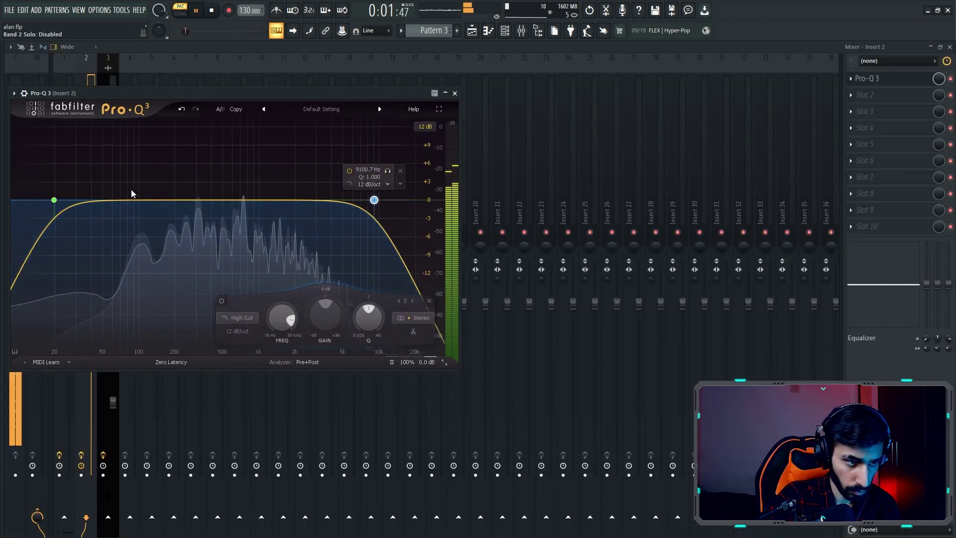
{"action": "left_click", "coordinate": [54, 199]}
{"action": "left_click", "coordinate": [60, 185]}
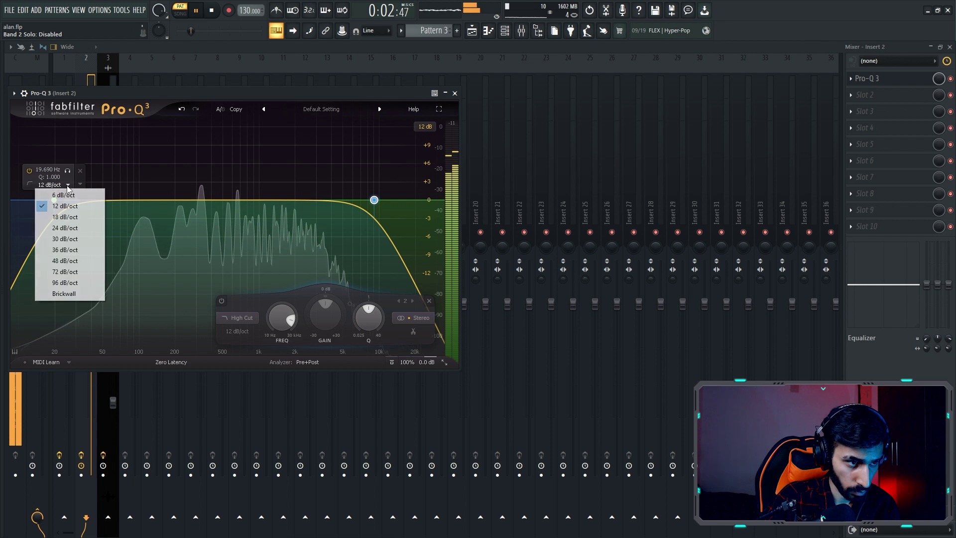
{"action": "left_click", "coordinate": [65, 228]}
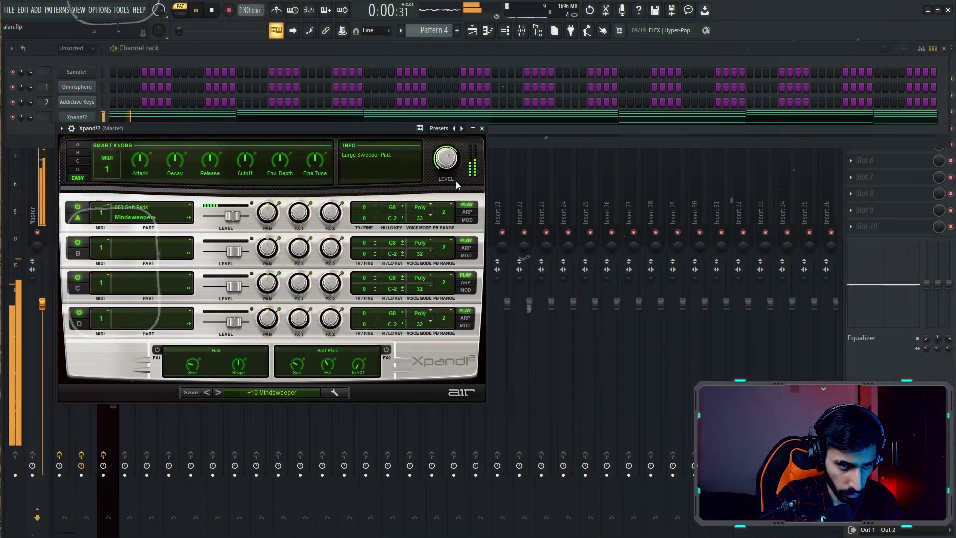
- Close Xpand!2 and arrange three consecutive Pattern 4 clips on Track 4 of the playlist, spanning bars 1 to 25
{"action": "left_click", "coordinate": [482, 128]}
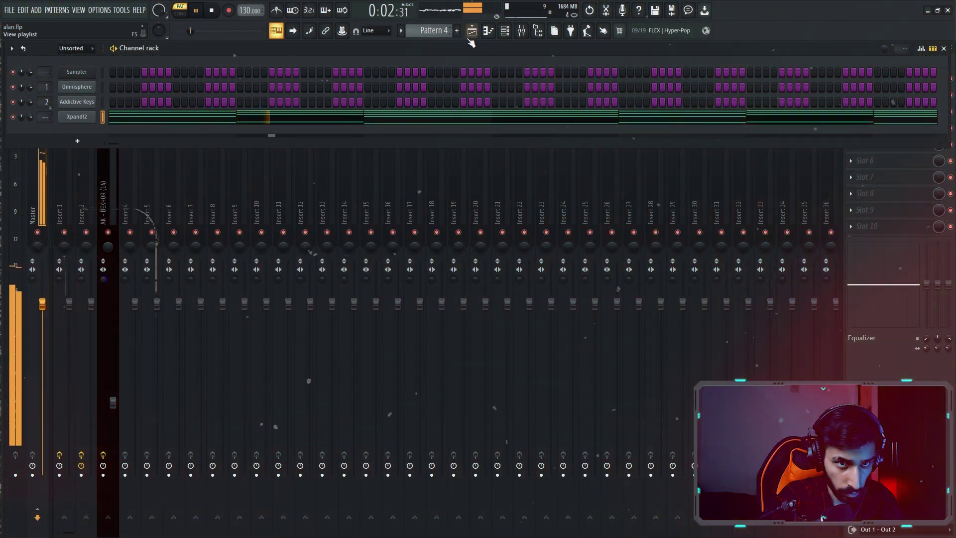
{"action": "left_click", "coordinate": [472, 32]}
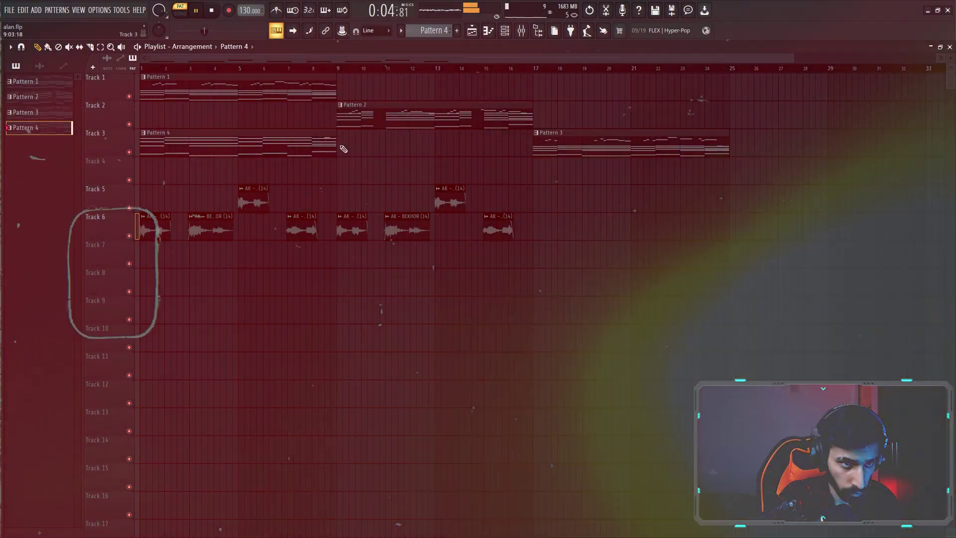
{"action": "left_click", "coordinate": [343, 149]}
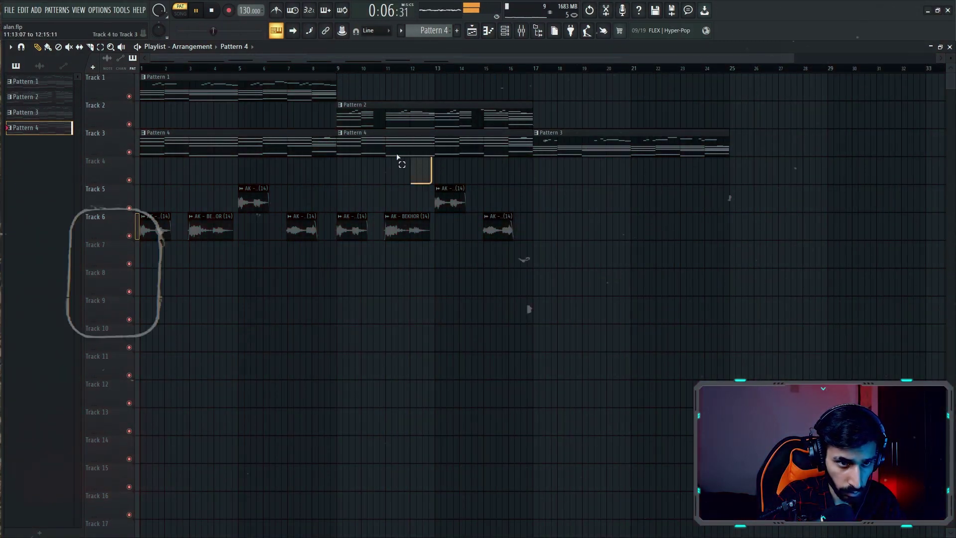
{"action": "left_click_drag", "start_coordinate": [397, 157], "coordinate": [303, 176]}
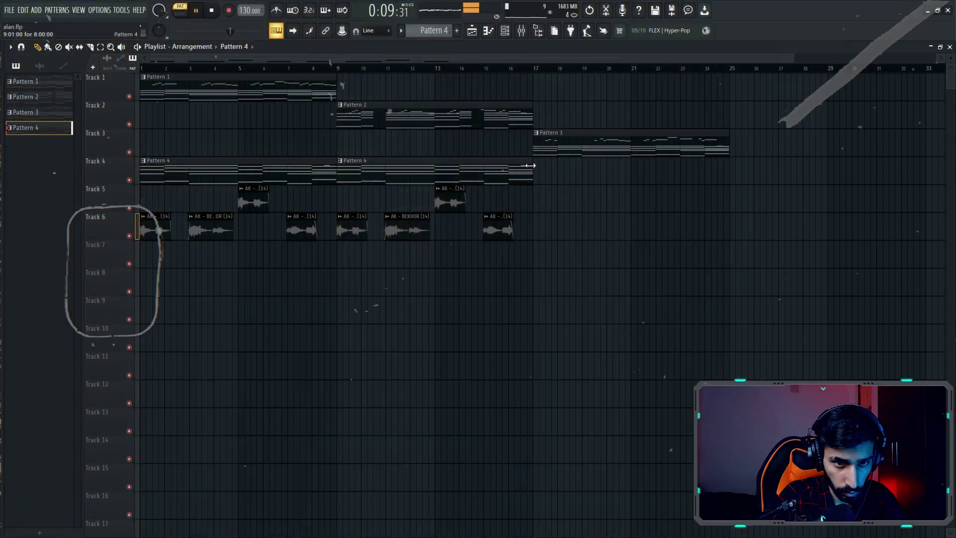
{"action": "left_click", "coordinate": [545, 172]}
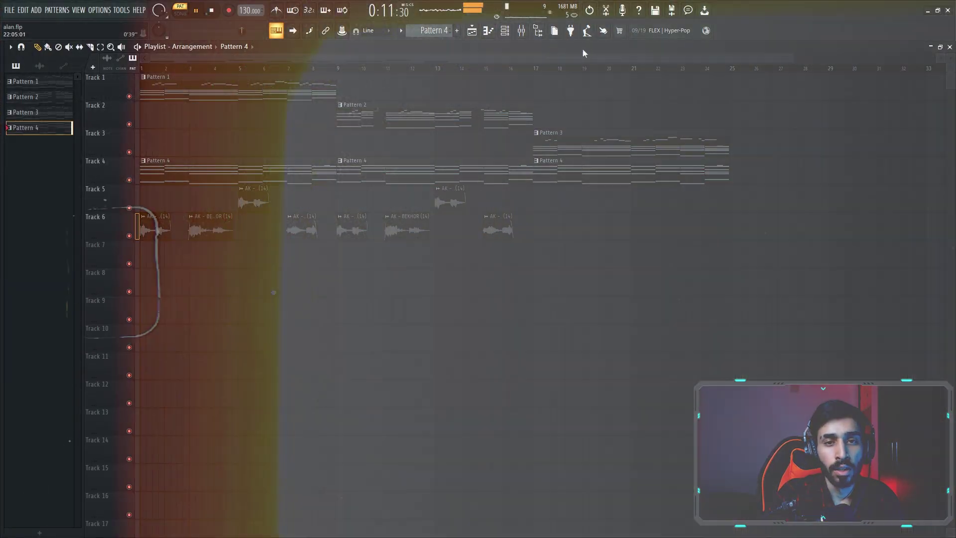
- Check the mixer, return to the playlist, and restart playback of Pattern 4
{"action": "left_click", "coordinate": [522, 30]}
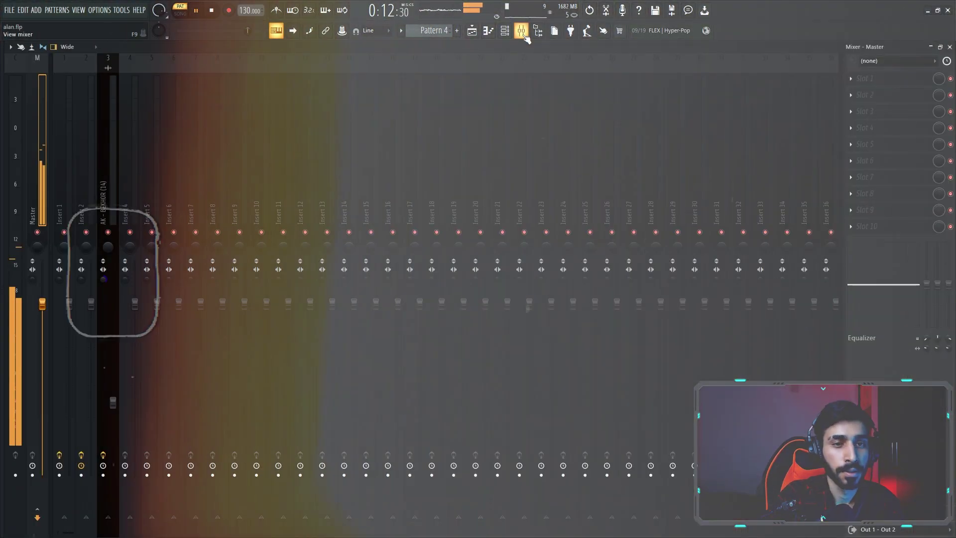
{"action": "key", "text": "F9"}
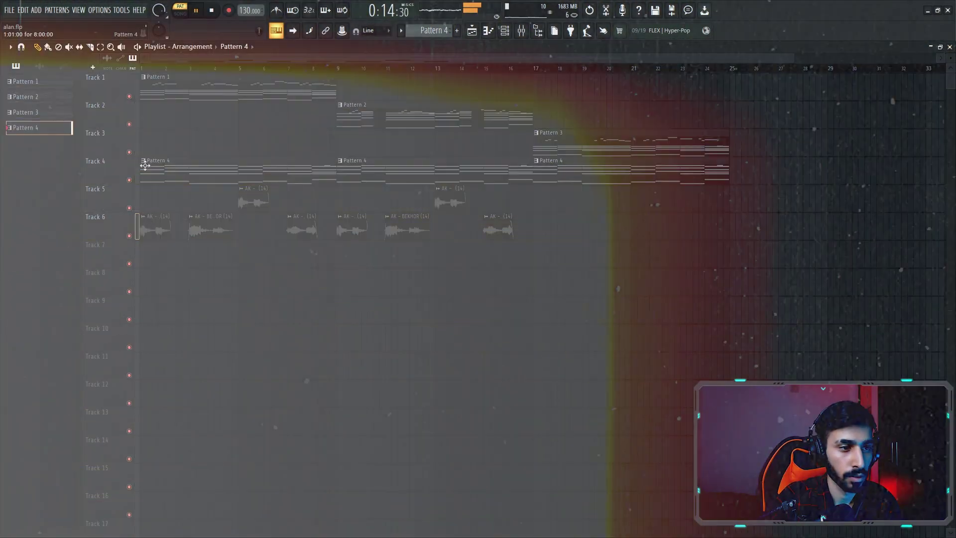
{"action": "key", "text": "space"}
{"action": "key", "text": "space"}
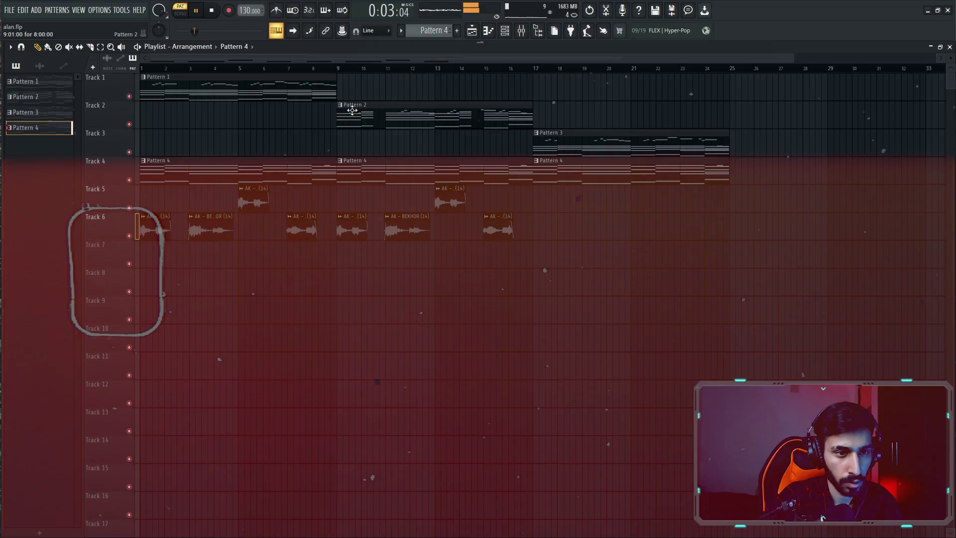
- Copy the upper melody notes from Pattern 3's Addictive Keys part into Pattern 4's Xpand!2 part and return to the playlist
{"action": "left_click", "coordinate": [419, 118]}
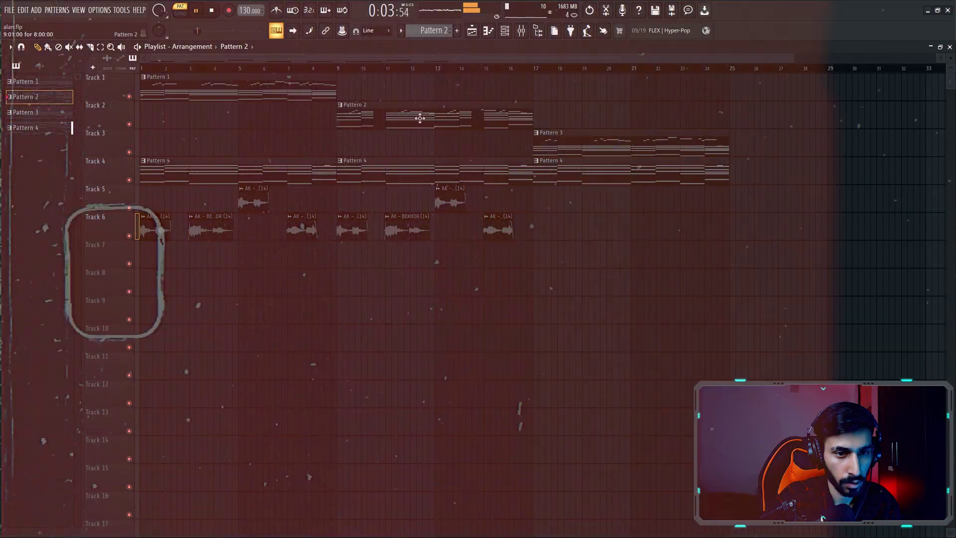
{"action": "double_click", "coordinate": [544, 141]}
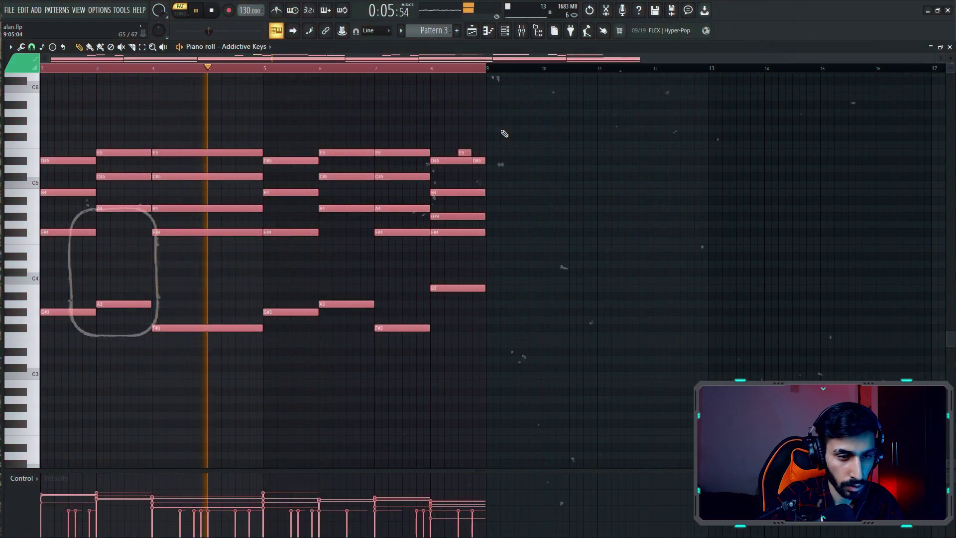
{"action": "left_click", "coordinate": [950, 47]}
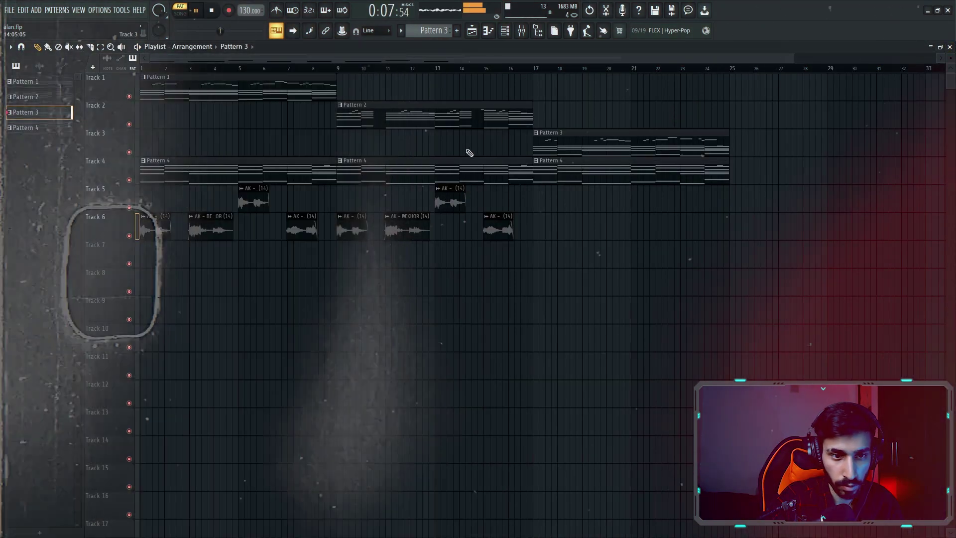
{"action": "double_click", "coordinate": [359, 167]}
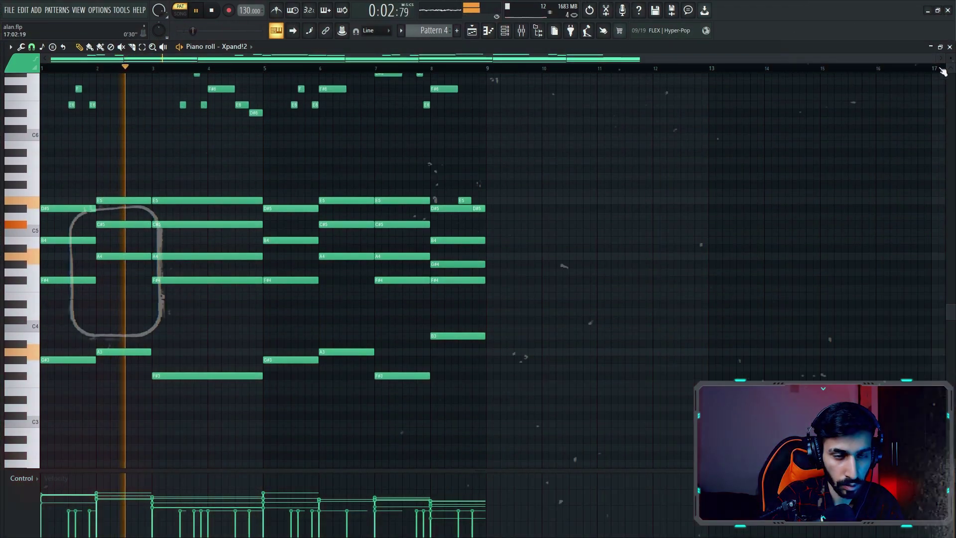
{"action": "key", "text": "F5"}
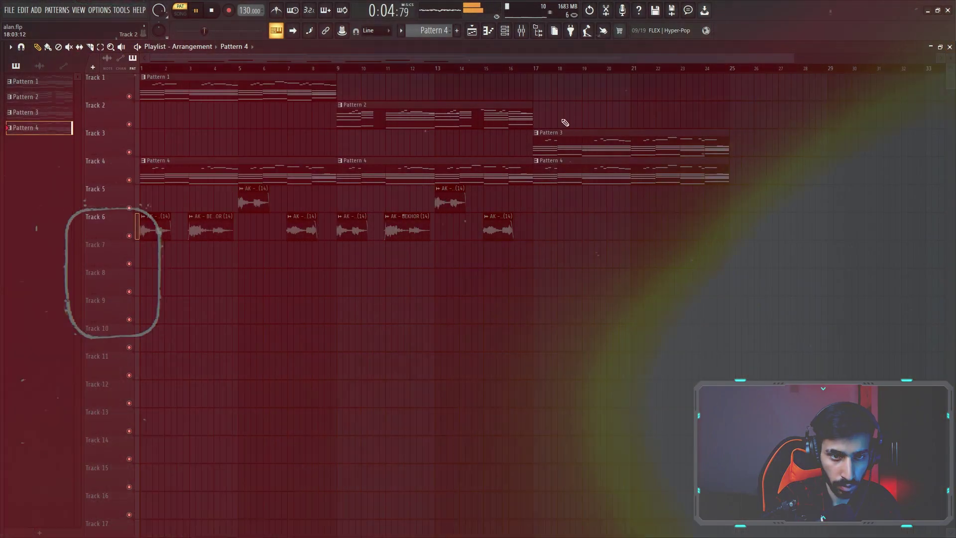
{"action": "scroll", "coordinate": [249, 171], "scroll_direction": "down", "scroll_amount": 1}
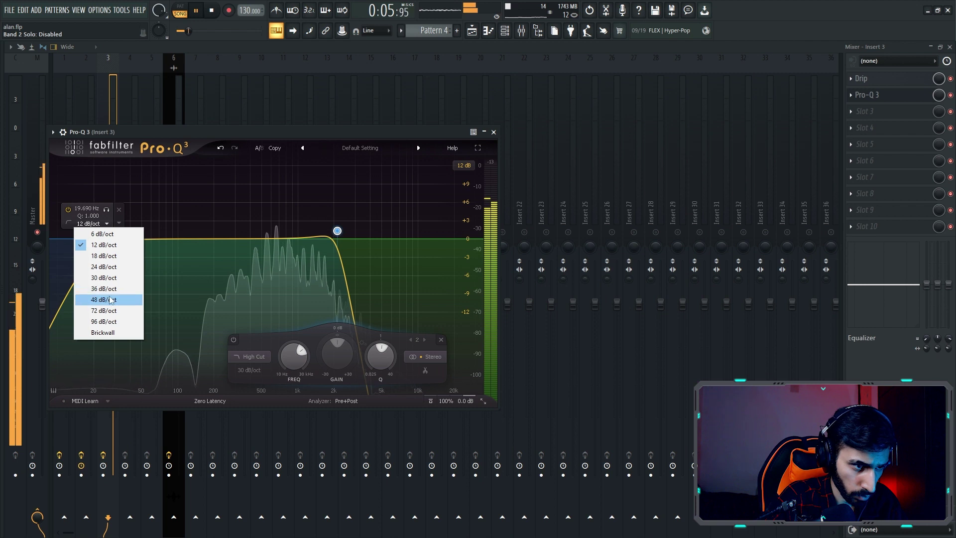
- In Insert 3's Pro-Q 3, set the low cut's slope to 48 dB/oct and raise its frequency to about 160 Hz
{"action": "left_click", "coordinate": [107, 301]}
{"action": "left_click_drag", "start_coordinate": [112, 209], "coordinate": [213, 214]}
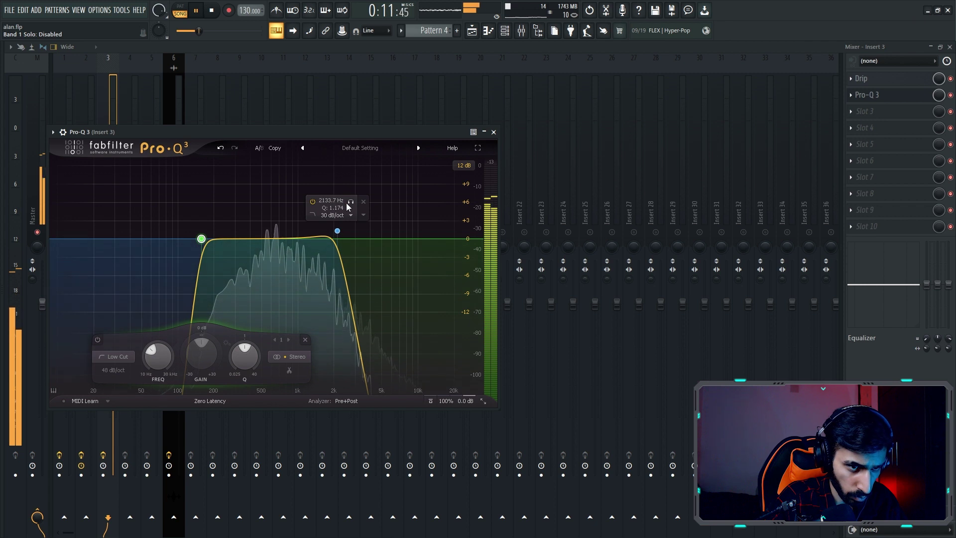
- Adjust the high cut in Insert 3's Pro-Q 3, and load Storch Filter's Landing on Earth preset with a slightly shifted cutoff
{"action": "left_click_drag", "start_coordinate": [348, 206], "coordinate": [351, 229]}
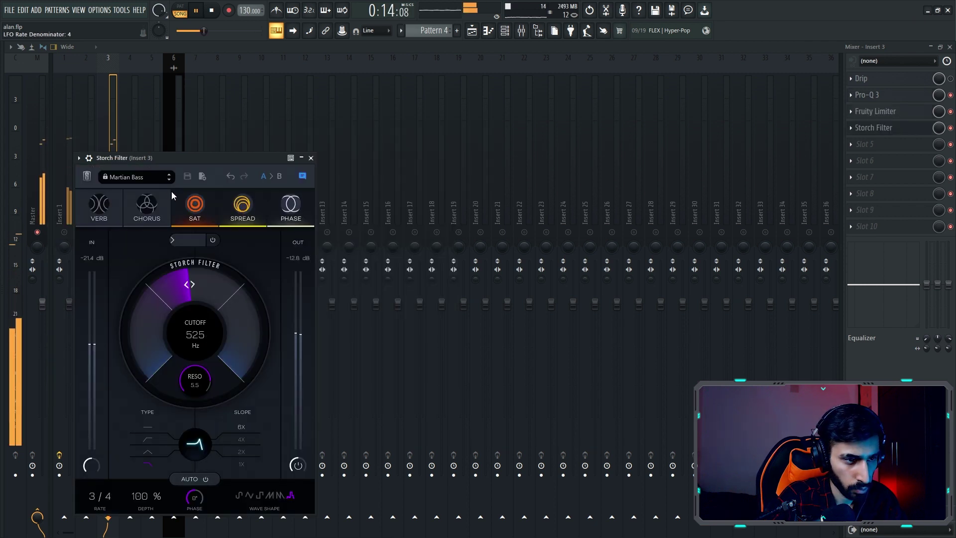
{"action": "left_click", "coordinate": [168, 176]}
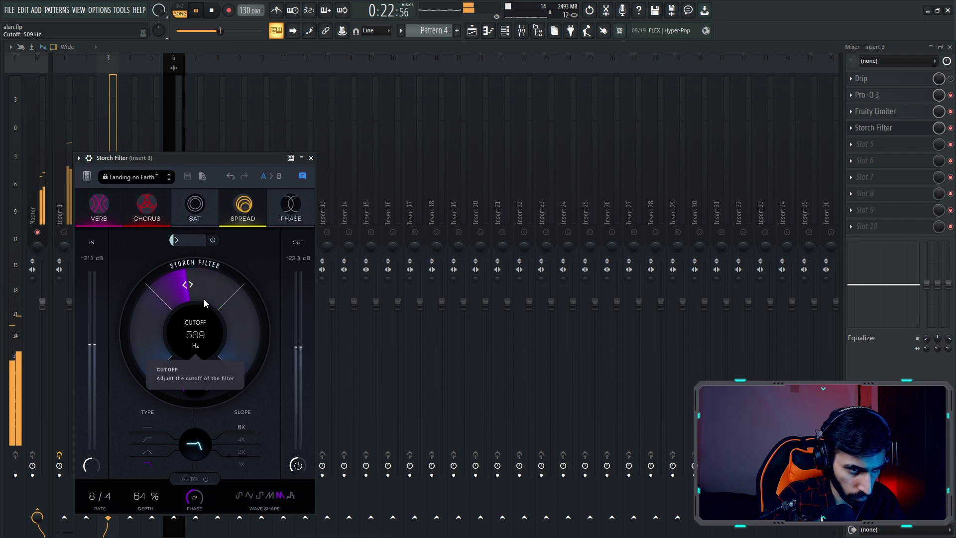
{"action": "left_click_drag", "start_coordinate": [188, 286], "coordinate": [190, 285]}
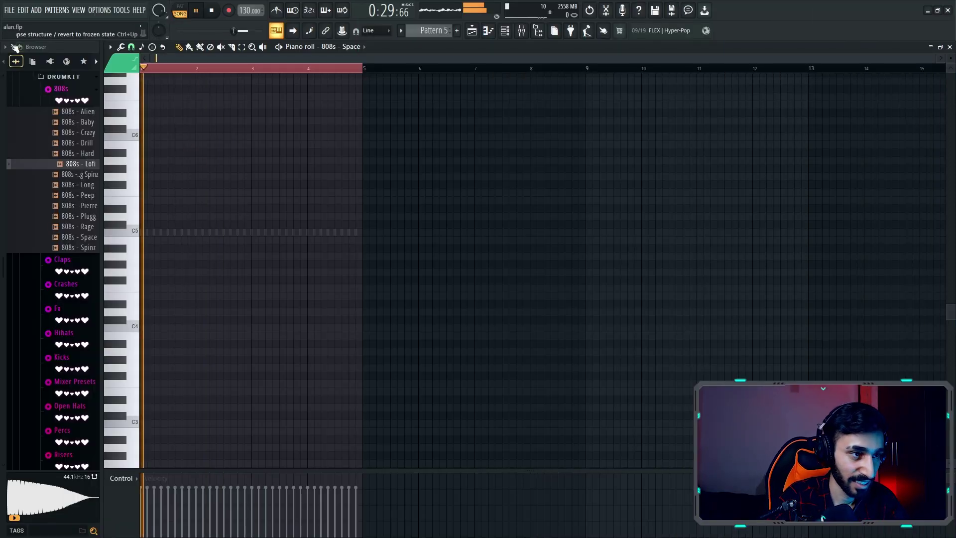
- Collapse the browser's folders and shrink the browser out of view to widen the Pattern 5 piano roll
{"action": "left_click", "coordinate": [15, 47]}
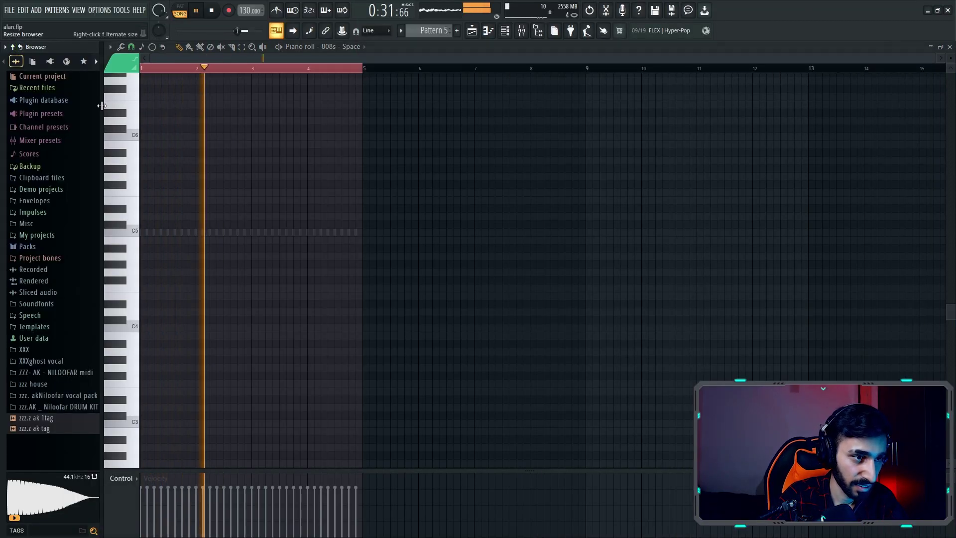
{"action": "left_click_drag", "start_coordinate": [101, 105], "coordinate": [40, 109]}
{"action": "key", "text": "space"}
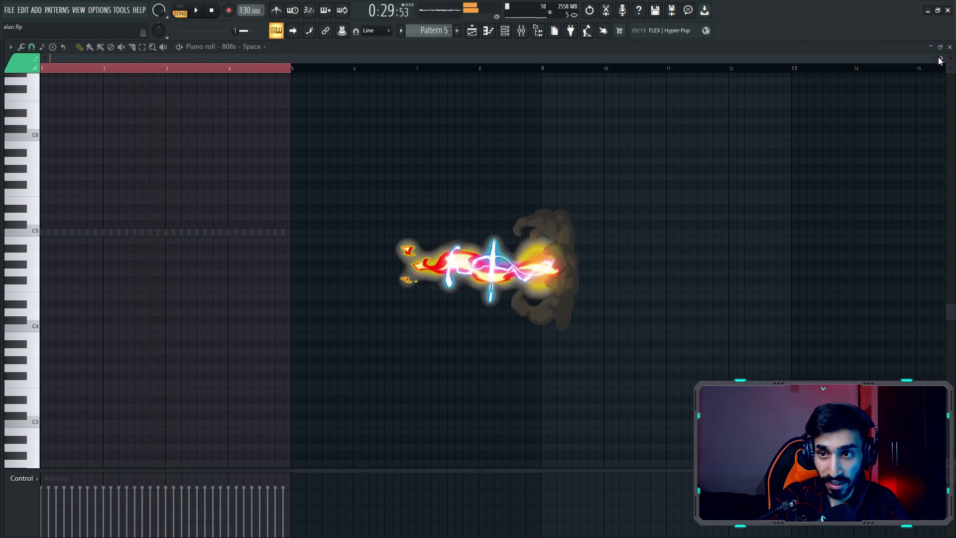
- In the piano roll of Hihat - Lit (My Fav), chop a longer C5 note on beat 2 of bar 1 into a four-hit roll
{"action": "left_click_drag", "start_coordinate": [940, 60], "coordinate": [684, 58]}
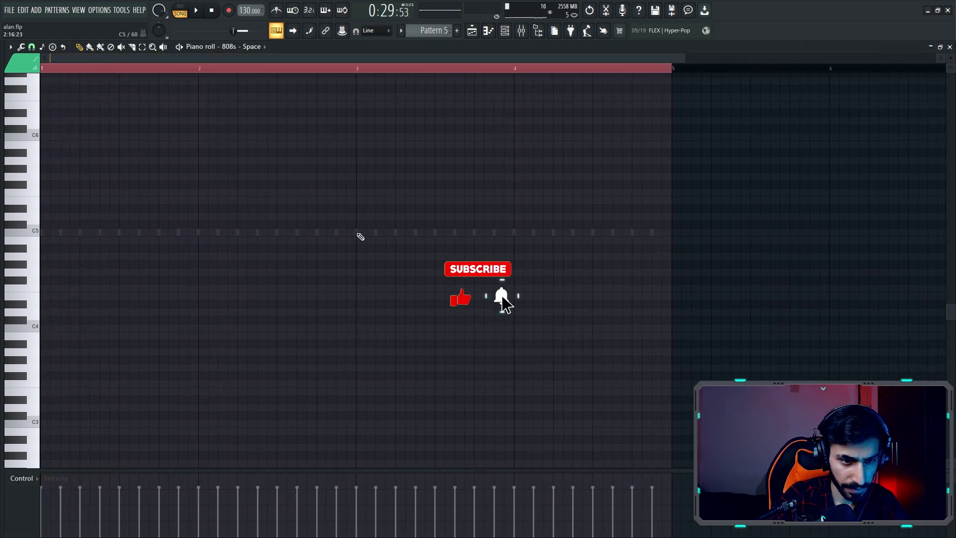
{"action": "double_click", "coordinate": [358, 233]}
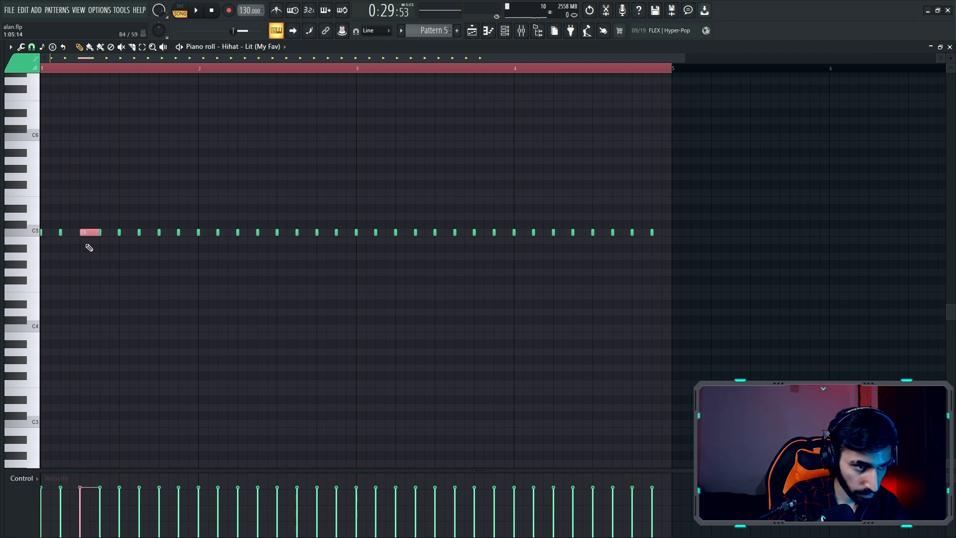
{"action": "key", "text": "space"}
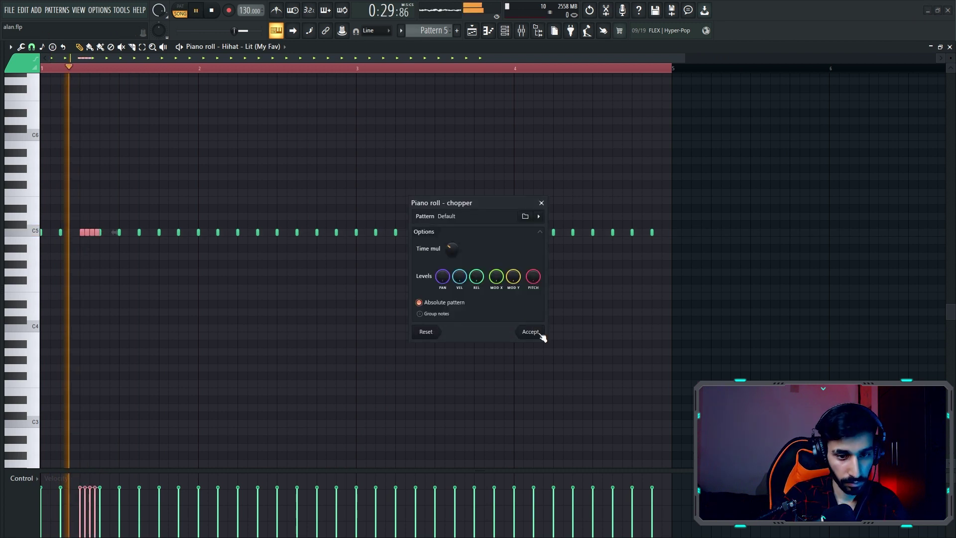
{"action": "left_click", "coordinate": [535, 332]}
- Ramp the bar 1 roll's velocities upward and delete the hihat hit midway between beats 3 and 4 of bar 1
{"action": "left_click_drag", "start_coordinate": [79, 513], "coordinate": [96, 497]}
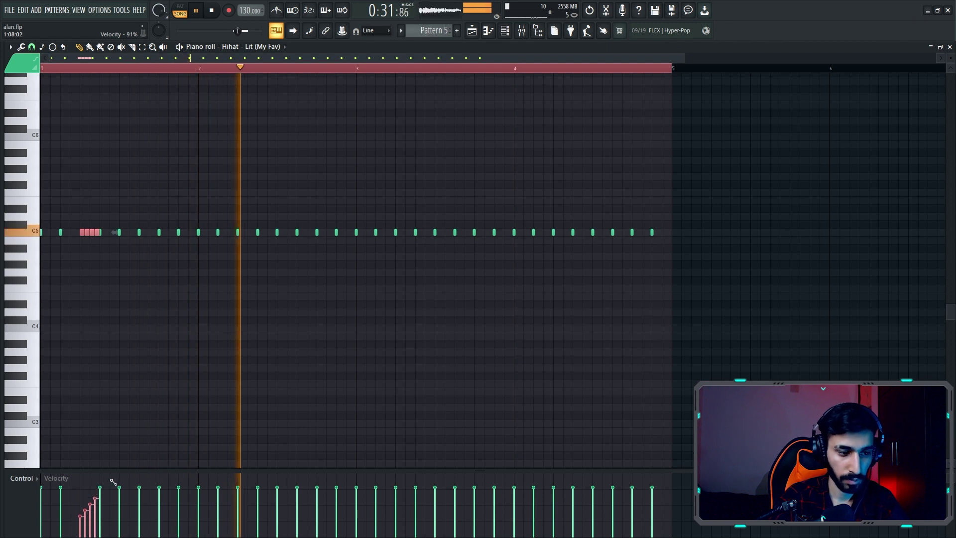
{"action": "key", "text": "space"}
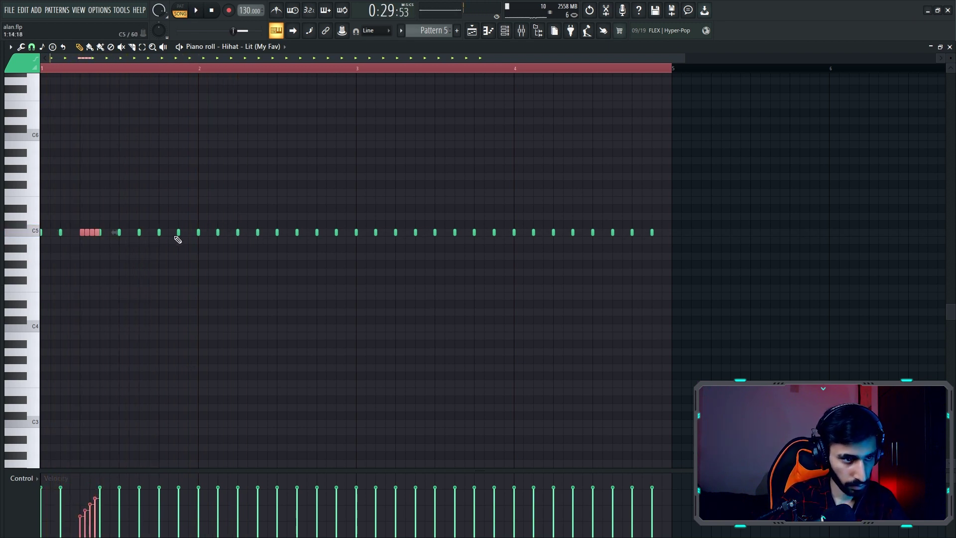
{"action": "right_click", "coordinate": [139, 232]}
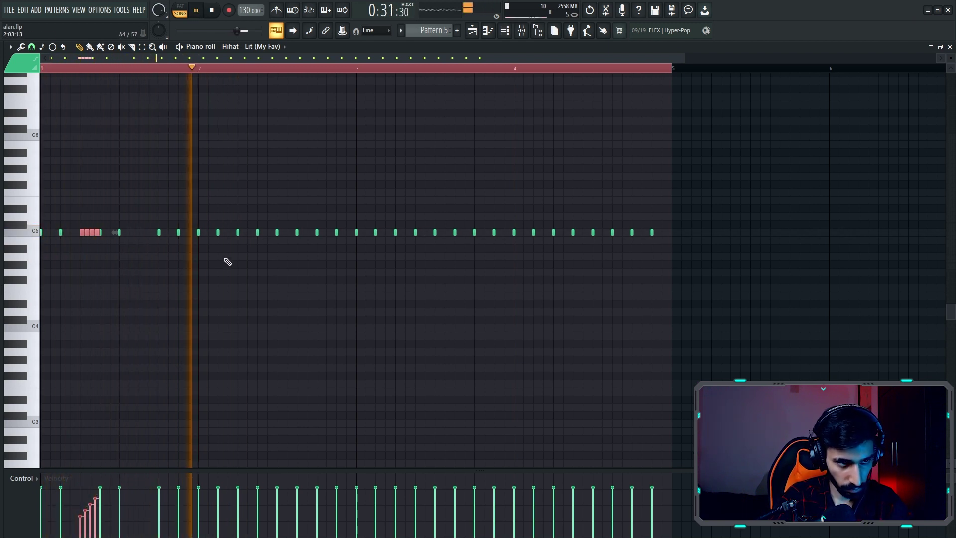
- Add a second C5 hihat roll just before beat 3 of bar 2, chopped into four hits with falling velocities
{"action": "left_click_drag", "start_coordinate": [262, 233], "coordinate": [278, 233]}
{"action": "key", "text": "alt+u"}
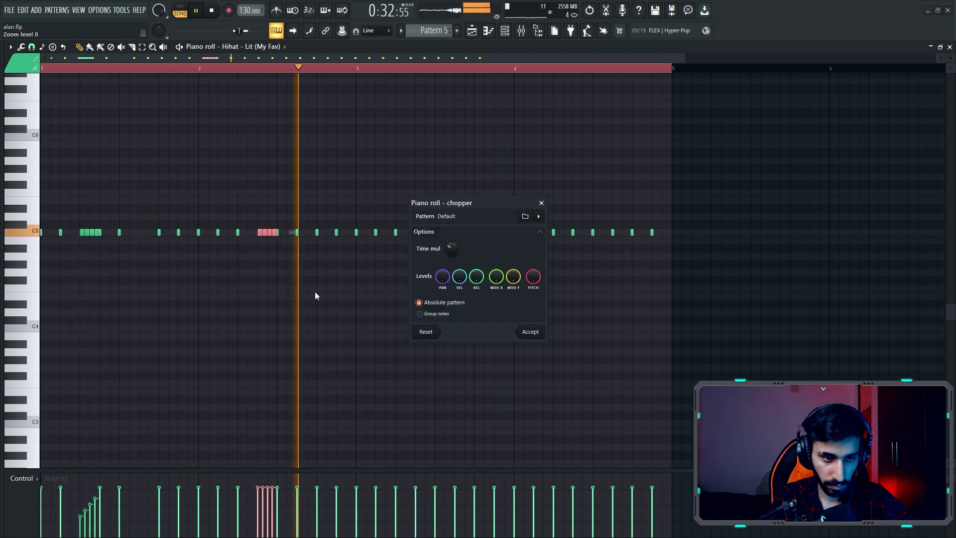
{"action": "left_click", "coordinate": [542, 334]}
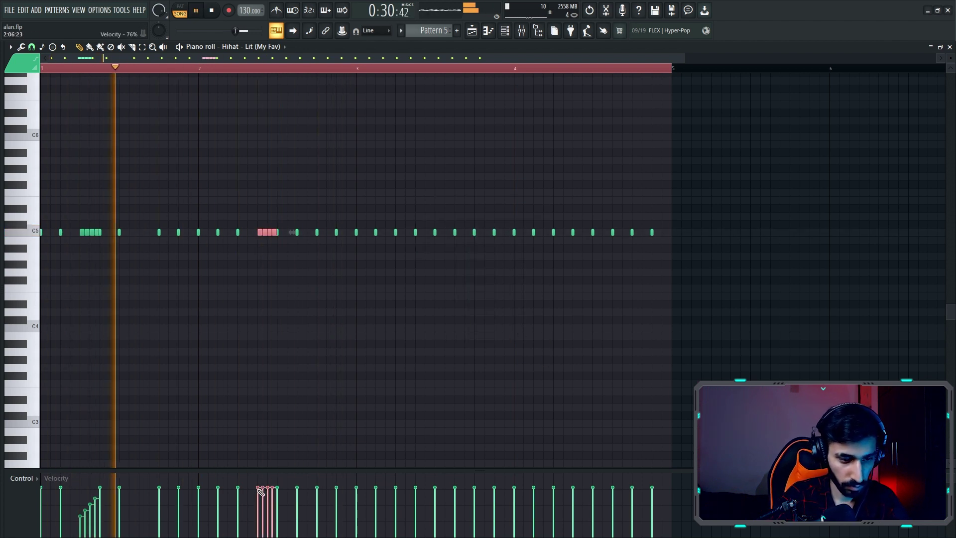
{"action": "left_click_drag", "start_coordinate": [258, 490], "coordinate": [273, 509]}
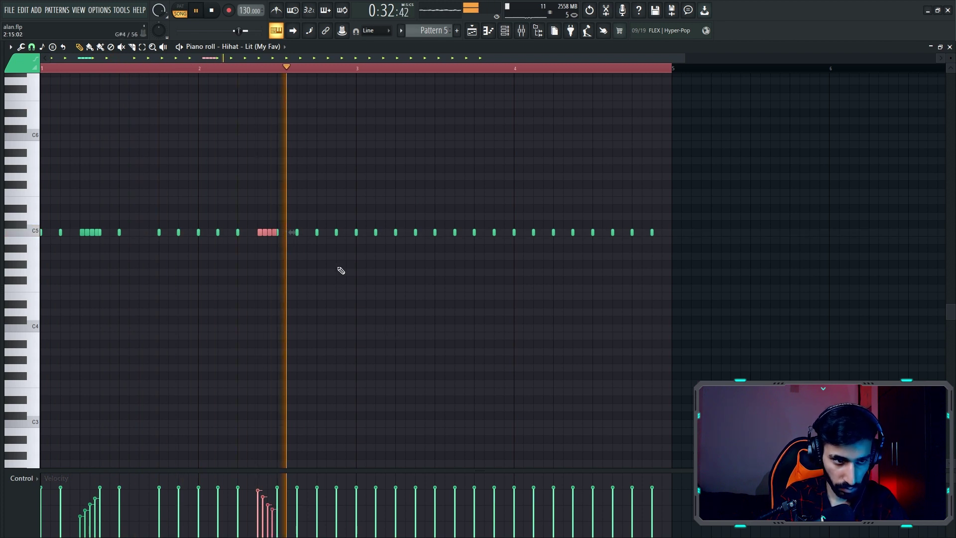
{"action": "key", "text": "space"}
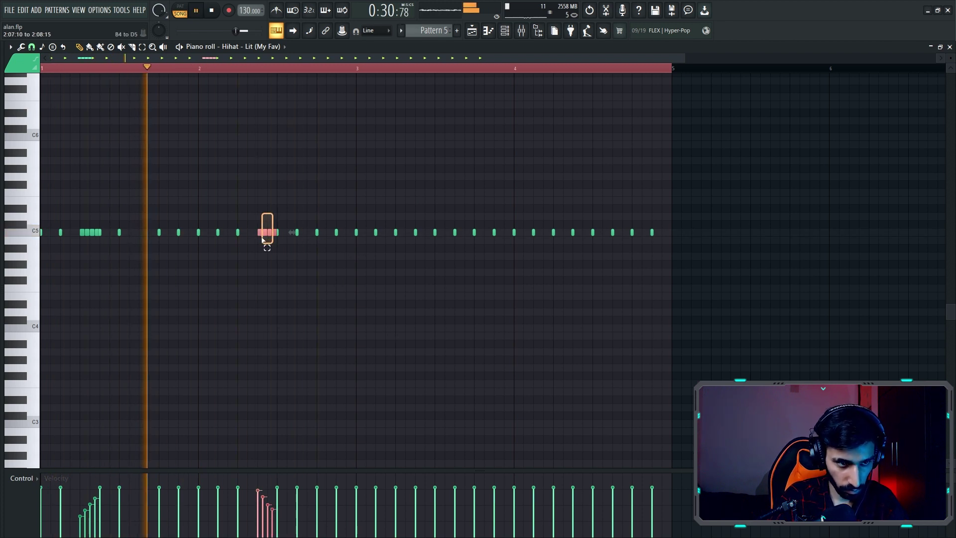
- Try a copy of the bar 2 hihat roll just before beat 4, and remove the copy
{"action": "key", "text": "ctrl+b"}
{"action": "key", "text": "space"}
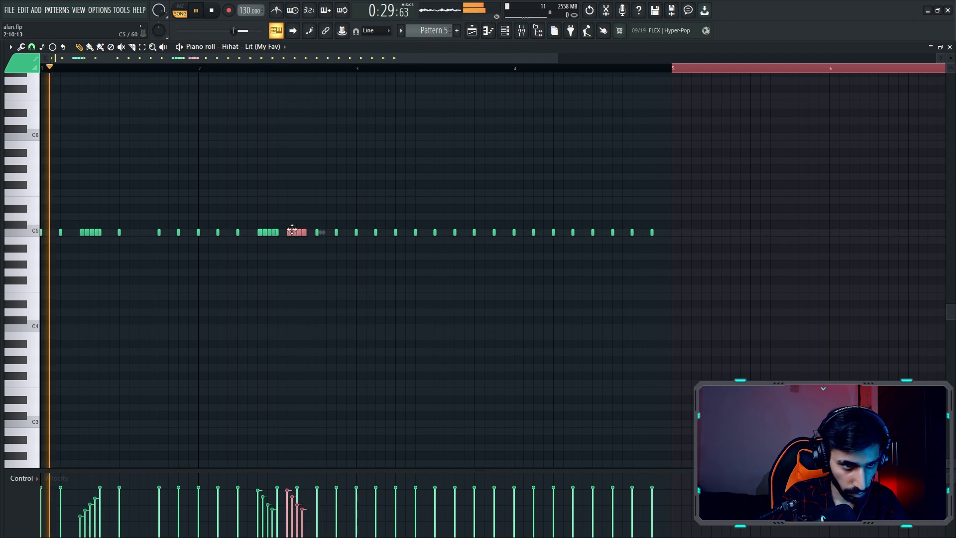
{"action": "left_click_drag", "start_coordinate": [293, 229], "coordinate": [299, 228]}
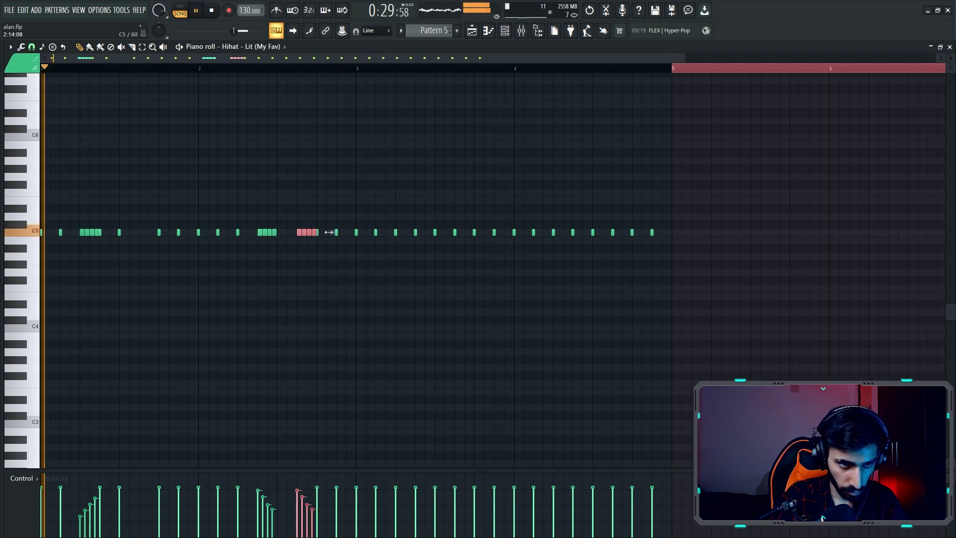
{"action": "right_click", "coordinate": [317, 233]}
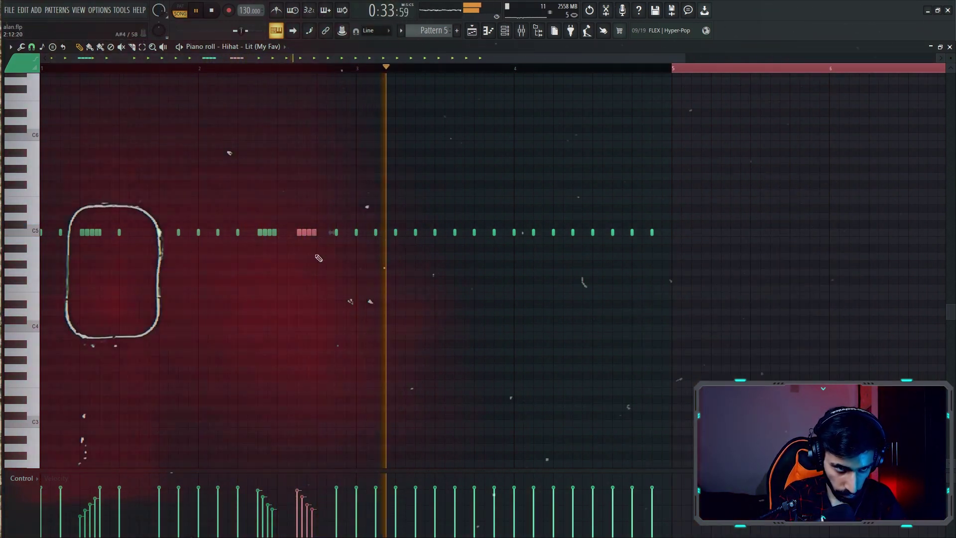
{"action": "key", "text": "ctrl+d"}
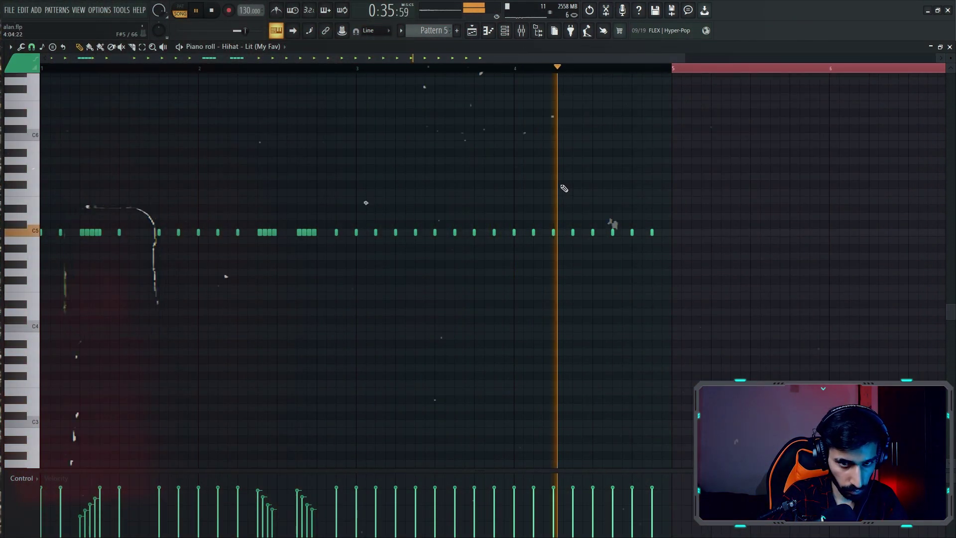
{"action": "right_click", "coordinate": [310, 232]}
{"action": "left_click", "coordinate": [318, 232]}
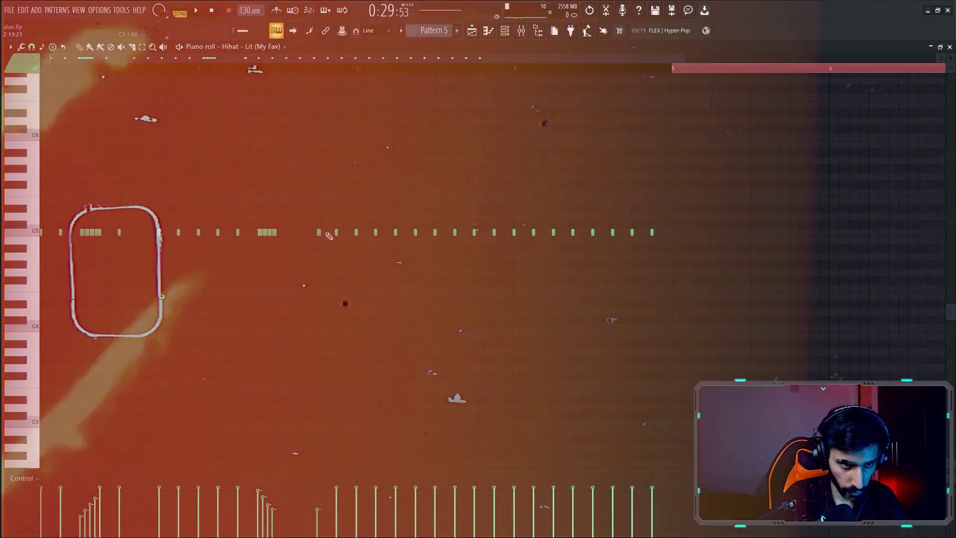
{"action": "right_click", "coordinate": [319, 232]}
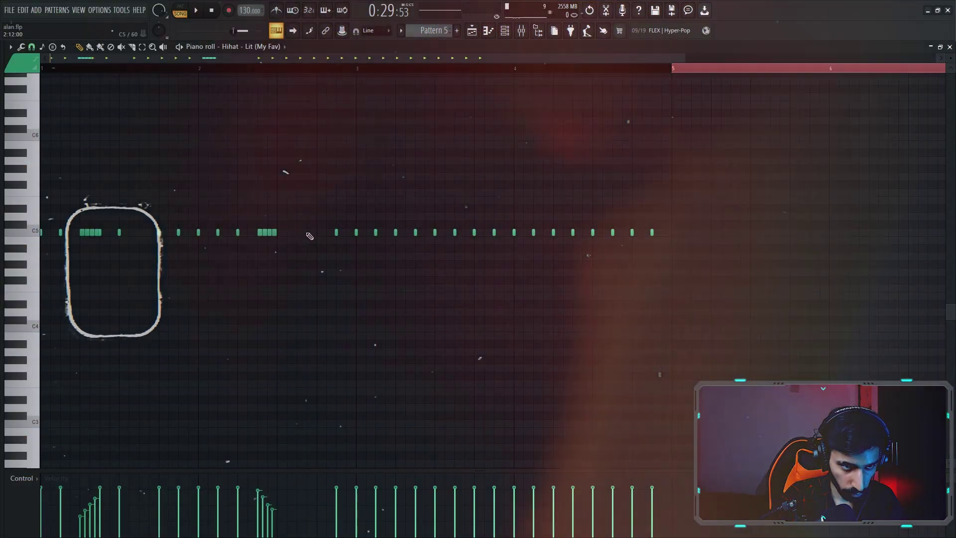
- Add three closely spaced C5 hihat hits in bar 2, from midway between beats 3 and 4 up to beat 4
{"action": "left_click", "coordinate": [317, 232]}
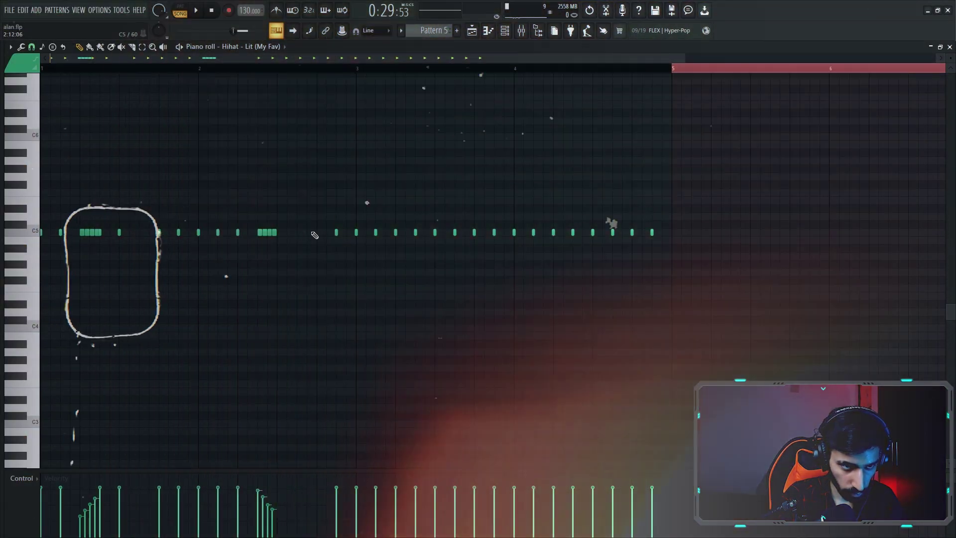
{"action": "left_click", "coordinate": [297, 233]}
{"action": "key", "text": "space"}
{"action": "left_click", "coordinate": [307, 232]}
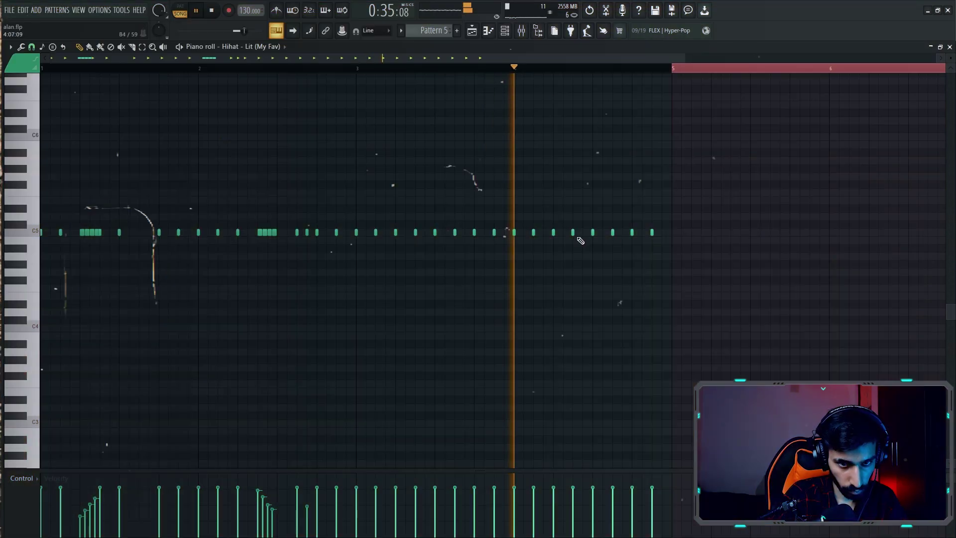
- Add two in-between C5 hihat hits in bar 4, before beat 3 and after beat 4, and return to the channel rack
{"action": "left_click", "coordinate": [582, 232]}
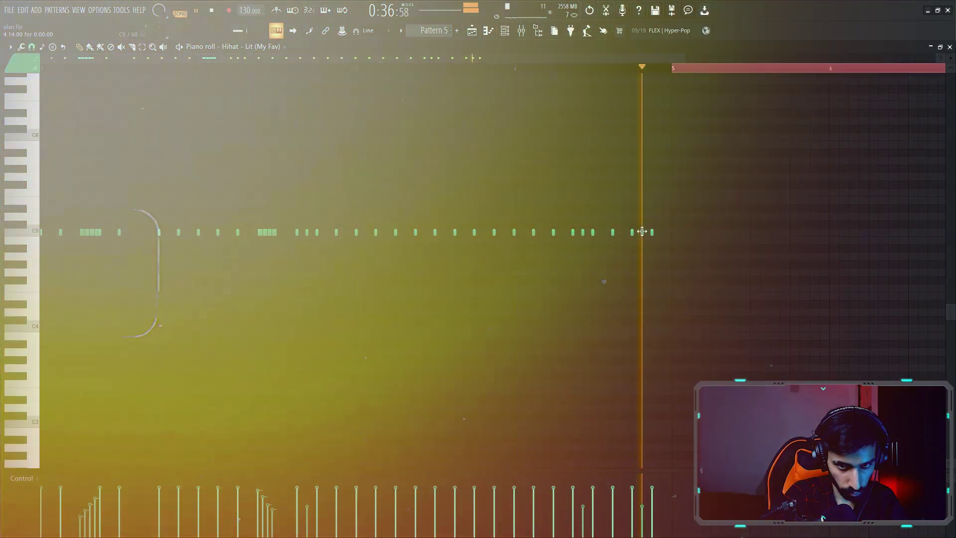
{"action": "left_click", "coordinate": [641, 232]}
{"action": "key", "text": "F7"}
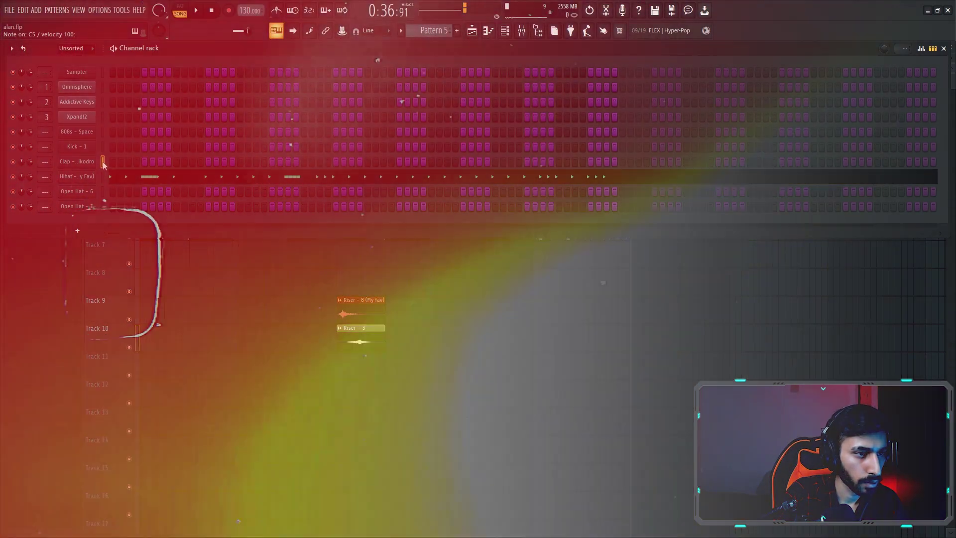
- Place a clap hit on step 9 of each of Pattern 5's four bars
{"action": "left_click", "coordinate": [102, 147]}
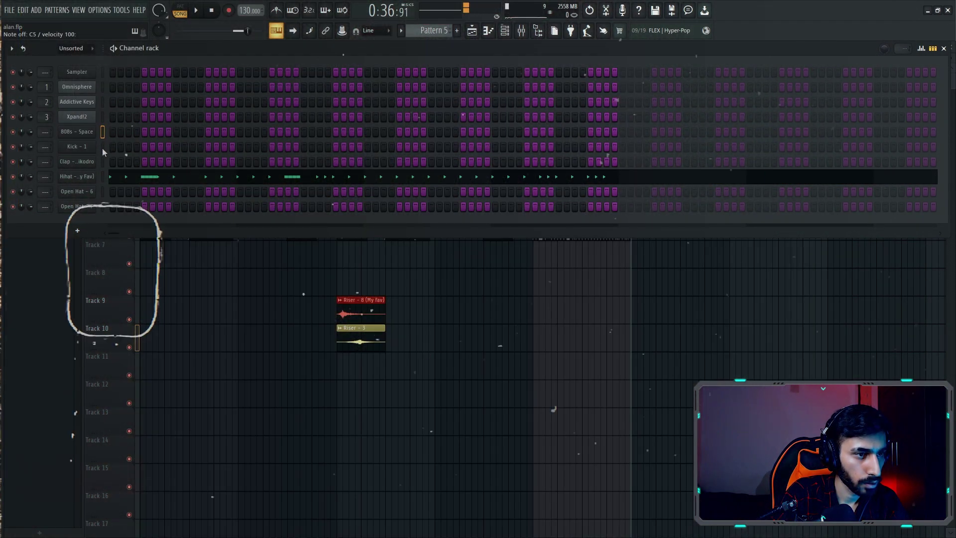
{"action": "left_click", "coordinate": [102, 161]}
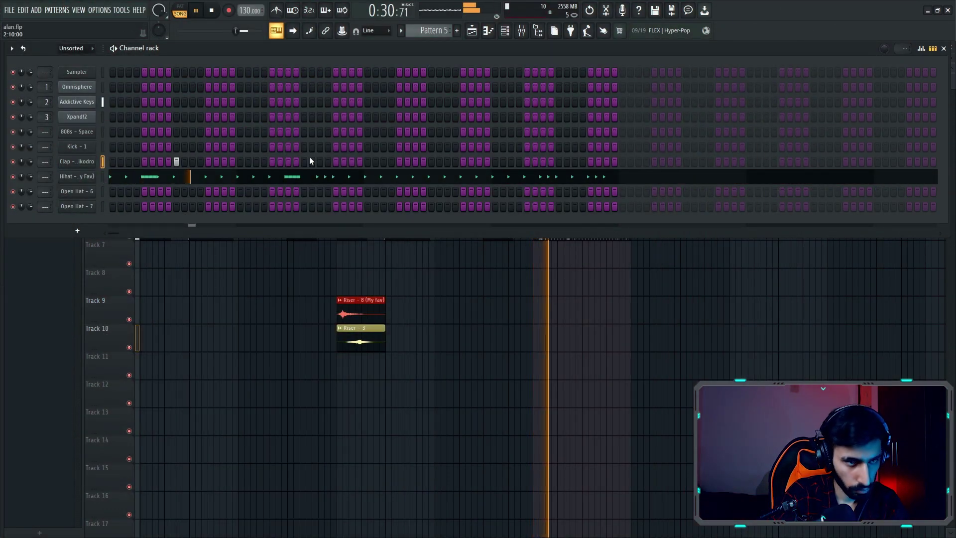
{"action": "left_click", "coordinate": [304, 161]}
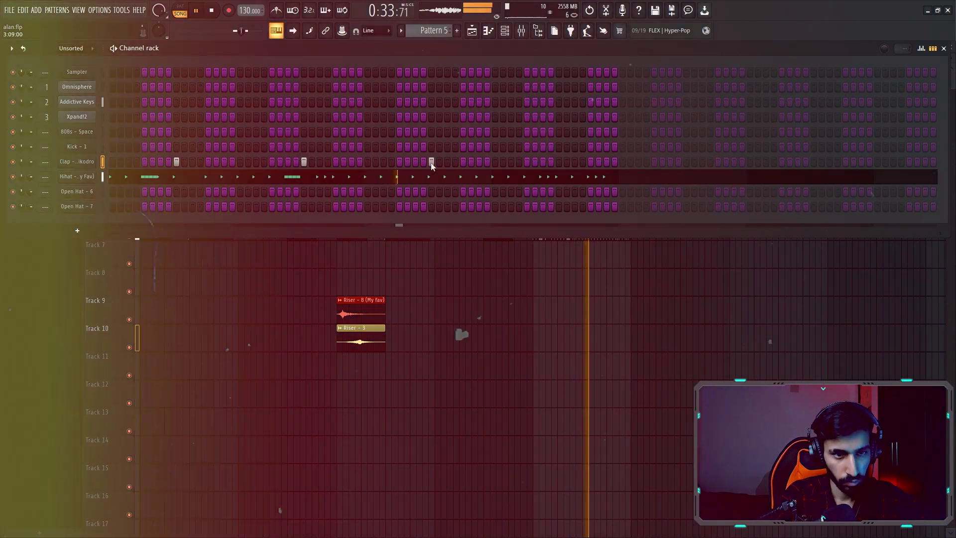
{"action": "left_click", "coordinate": [431, 161]}
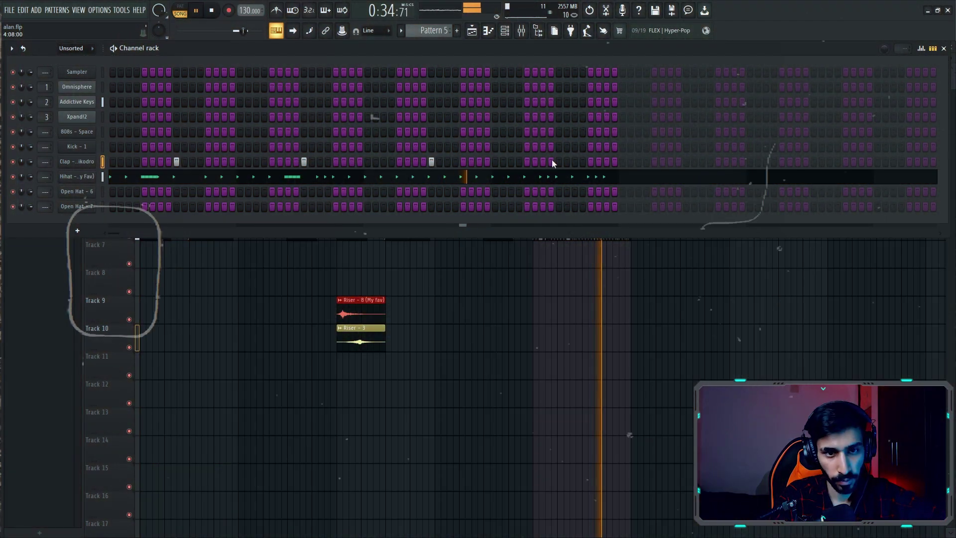
{"action": "left_click", "coordinate": [558, 162]}
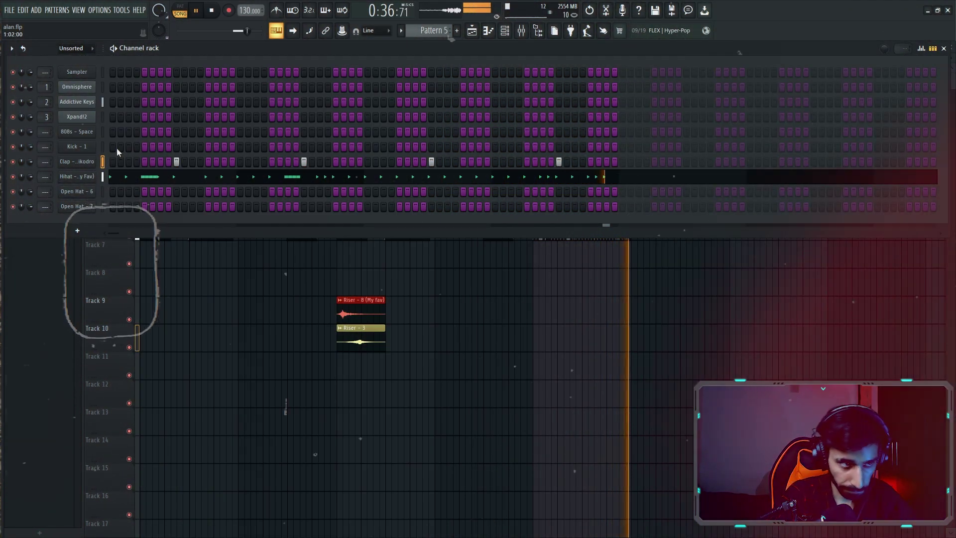
- Place 808s - Space hits on steps 1, 7 and 13 of bar 1, leaving the Kick - 1 row empty
{"action": "left_click", "coordinate": [113, 147]}
{"action": "left_click", "coordinate": [113, 147]}
{"action": "left_click", "coordinate": [112, 132]}
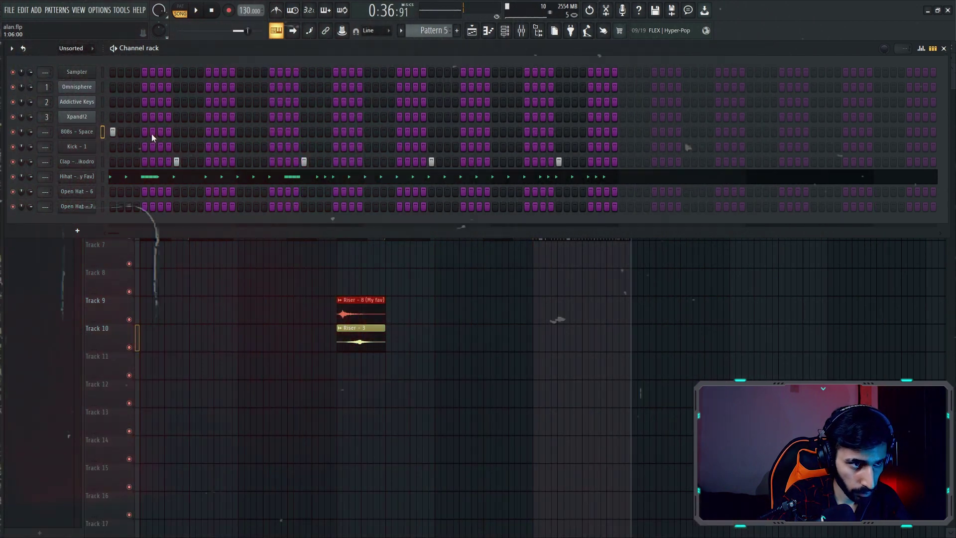
{"action": "left_click", "coordinate": [160, 132]}
{"action": "left_click", "coordinate": [208, 132]}
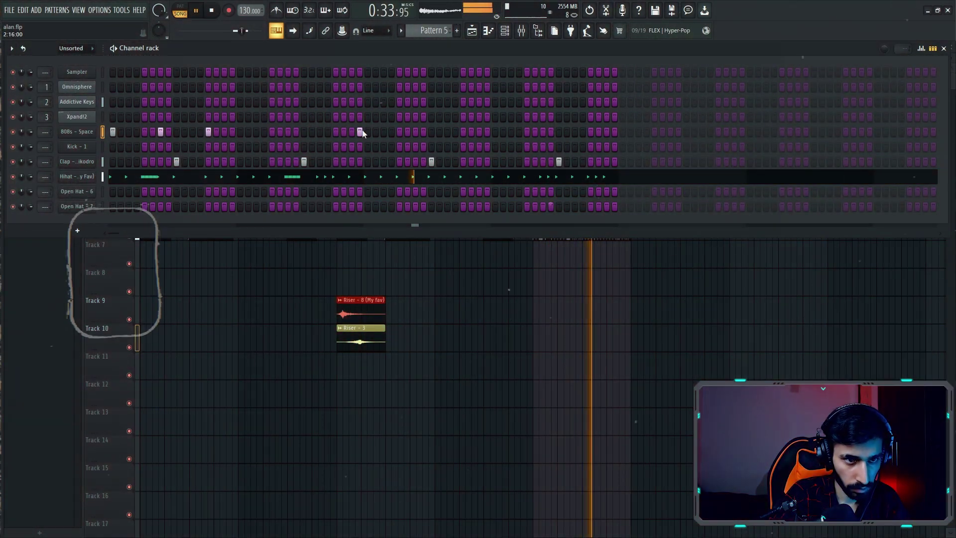
- Place 808s - Space hits on steps 1, 7 and 13 of bar 3 and steps 7 and 13 of bar 4
{"action": "key", "text": "space"}
{"action": "left_click", "coordinate": [368, 131]}
{"action": "key", "text": "space"}
{"action": "left_click", "coordinate": [415, 131]}
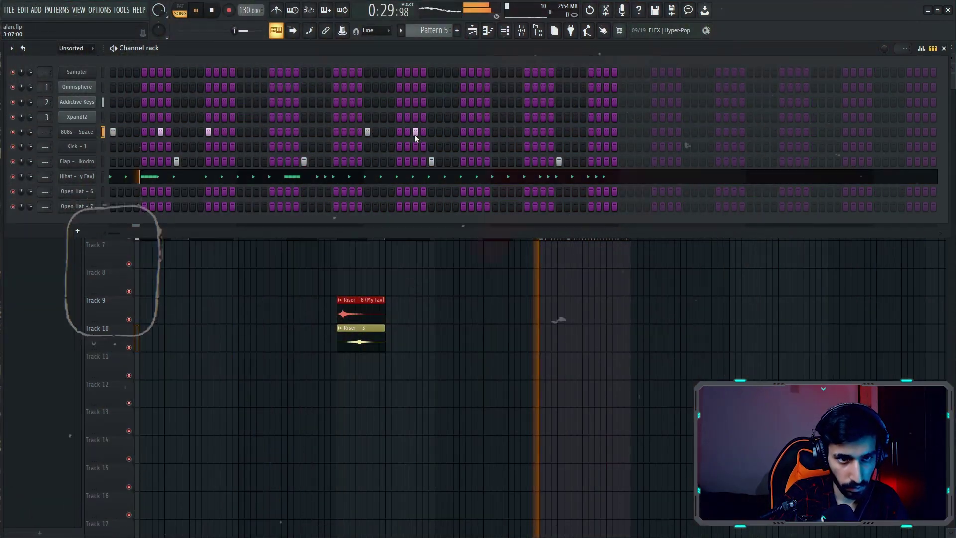
{"action": "left_click", "coordinate": [463, 131]}
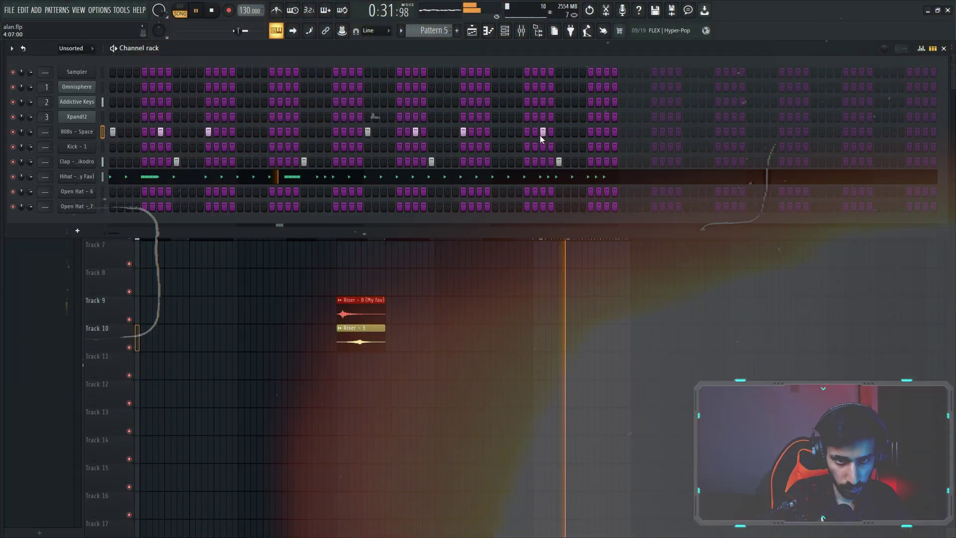
{"action": "left_click", "coordinate": [543, 131]}
{"action": "left_click", "coordinate": [591, 131]}
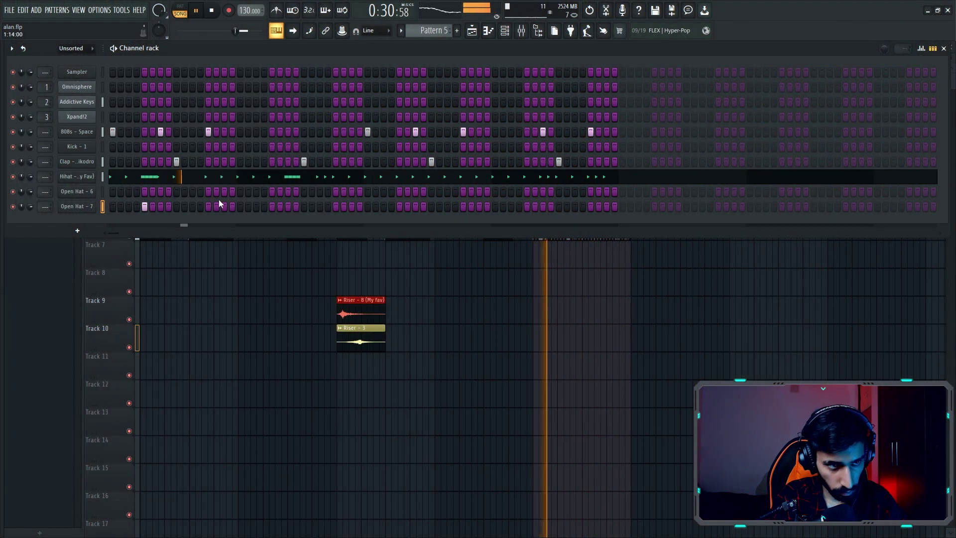
- Place Open Hat - 6 hits on step 5 of bars 1 and 3, and Open Hat - 7 hits on step 13 of bars 1, 2 and 4
{"action": "left_click", "coordinate": [335, 206]}
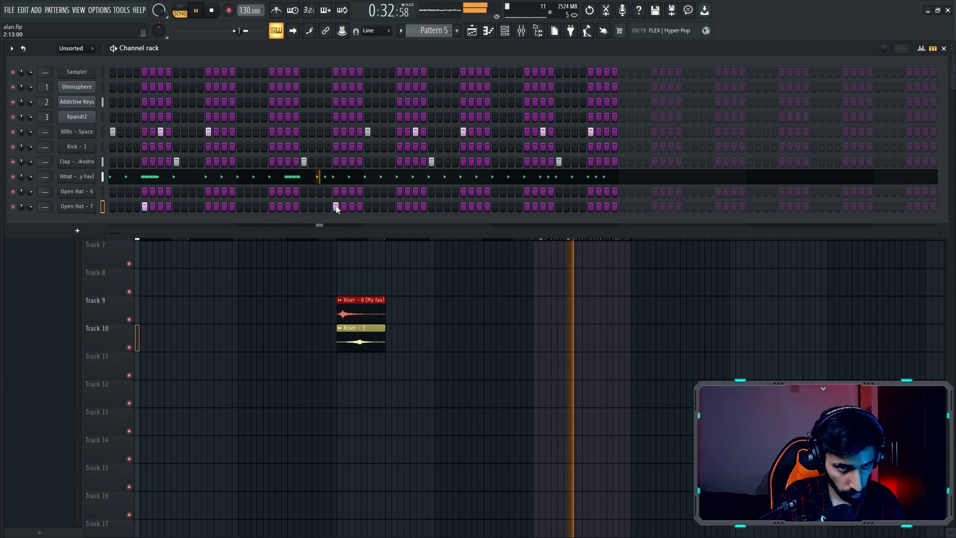
{"action": "left_click", "coordinate": [399, 192]}
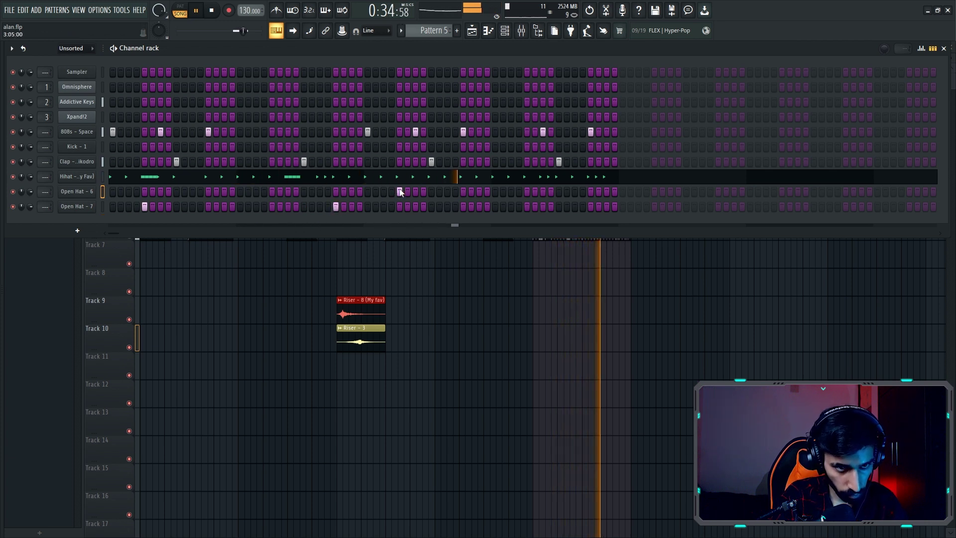
{"action": "left_click", "coordinate": [113, 192]}
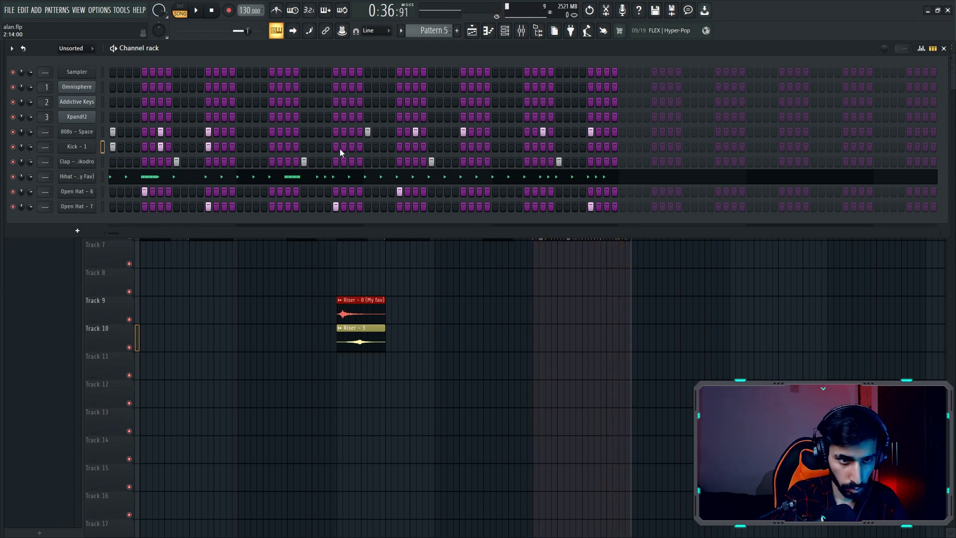
{"action": "left_click", "coordinate": [93, 162]}
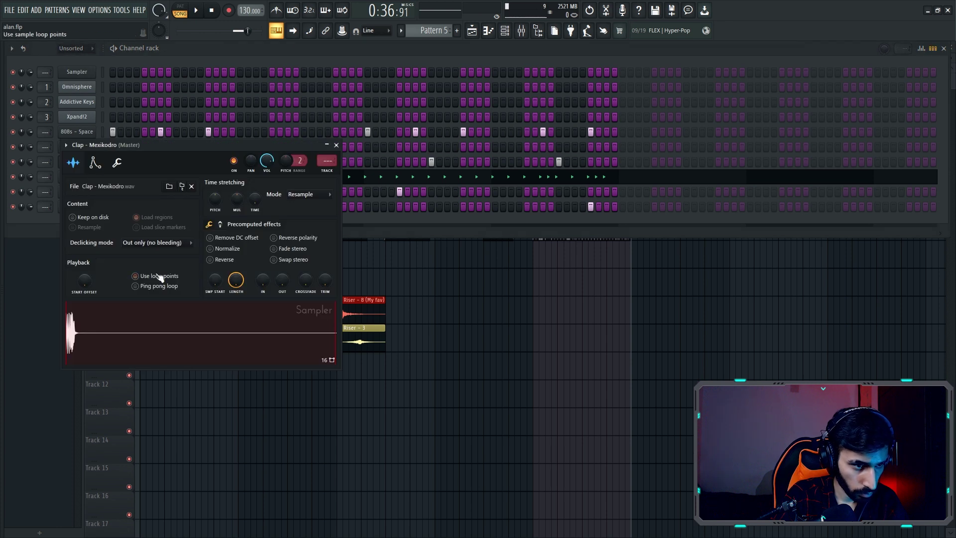
{"action": "key", "text": "space"}
{"action": "left_click", "coordinate": [336, 145]}
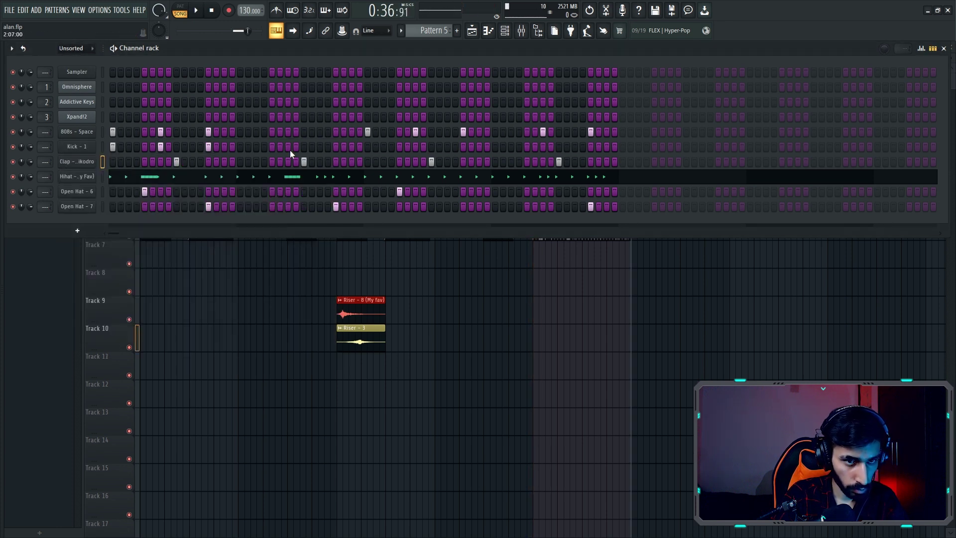
- Complete the Kick - 1 row to match the 808s: steps 1, 7 and 13 of bar 3, and steps 7 and 13 of bar 4
{"action": "left_click", "coordinate": [418, 145]}
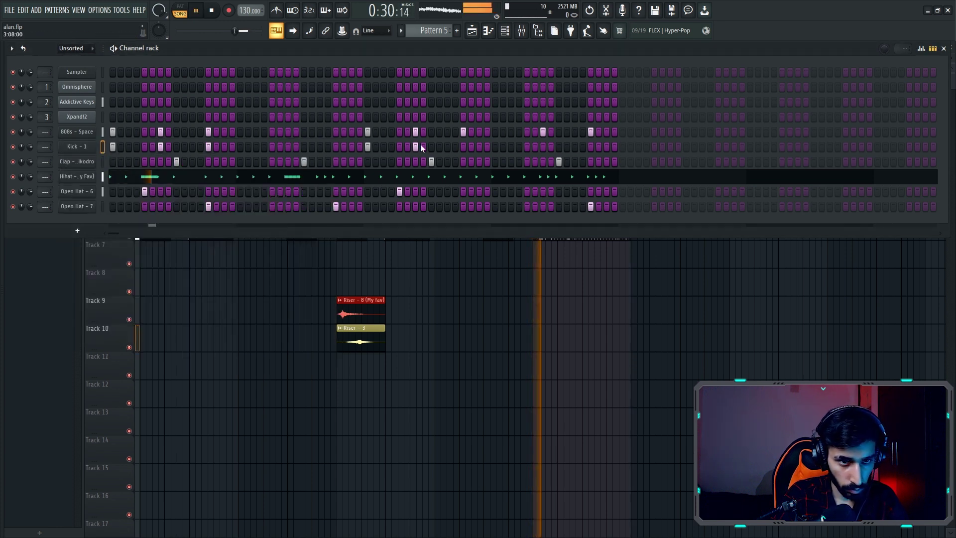
{"action": "key", "text": "space"}
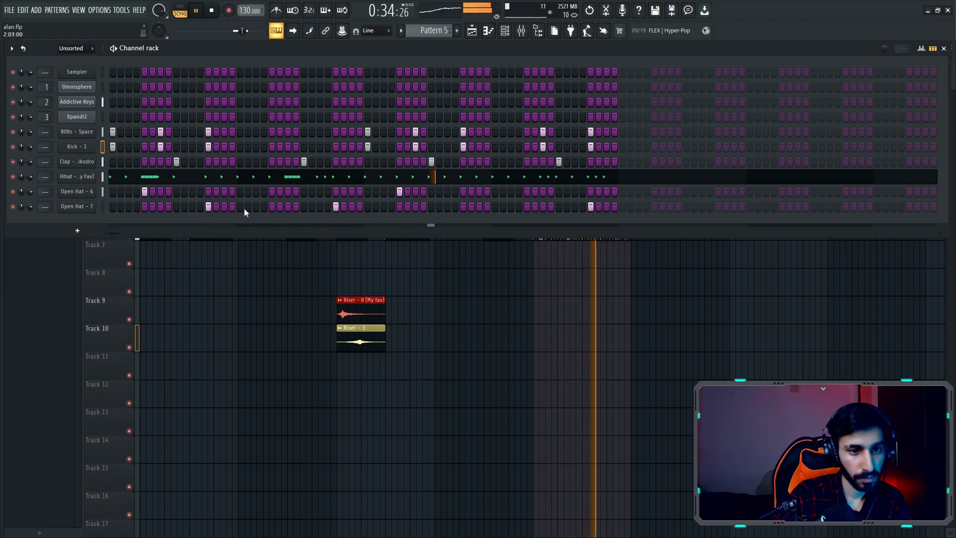
- Adjust the Open Hat - 6 channel volume to about 54% while the drums play
{"action": "scroll", "coordinate": [30, 192], "scroll_direction": "up", "scroll_amount": 3}
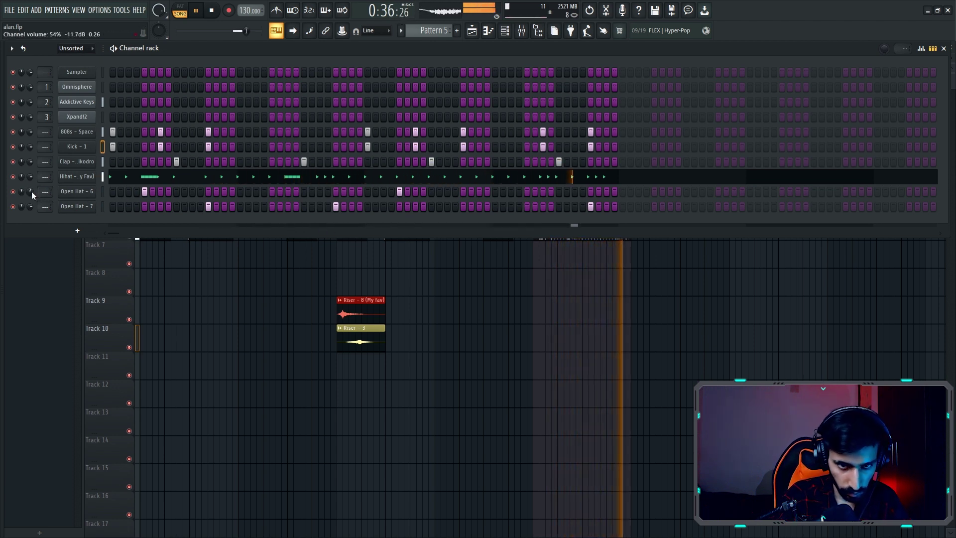
{"action": "scroll", "coordinate": [31, 195], "scroll_direction": "down", "scroll_amount": 4}
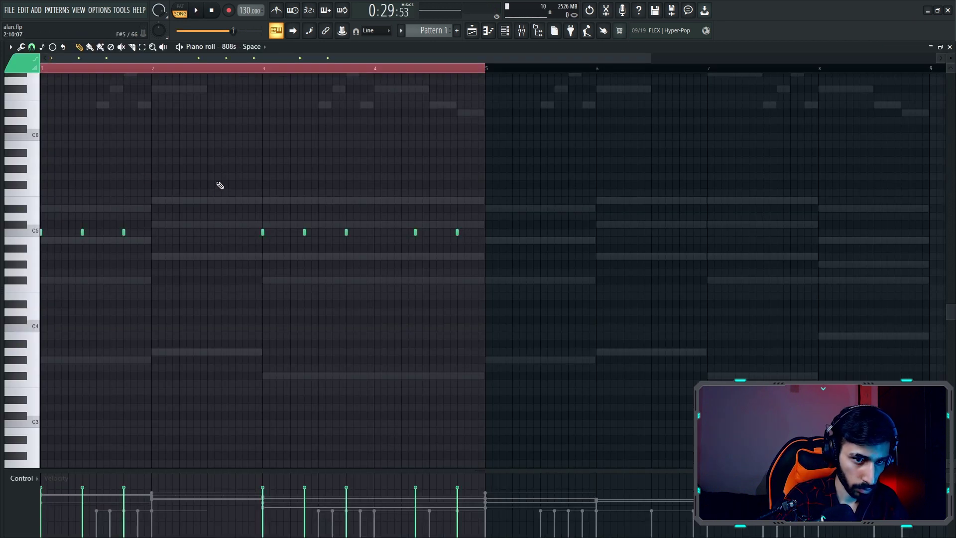
- Retune the 808s - Space notes: bar 1 to D#5, bars 3 and 4 to C#5, with each of those two bars' last note on E5
{"action": "left_click_drag", "start_coordinate": [161, 182], "coordinate": [16, 266]}
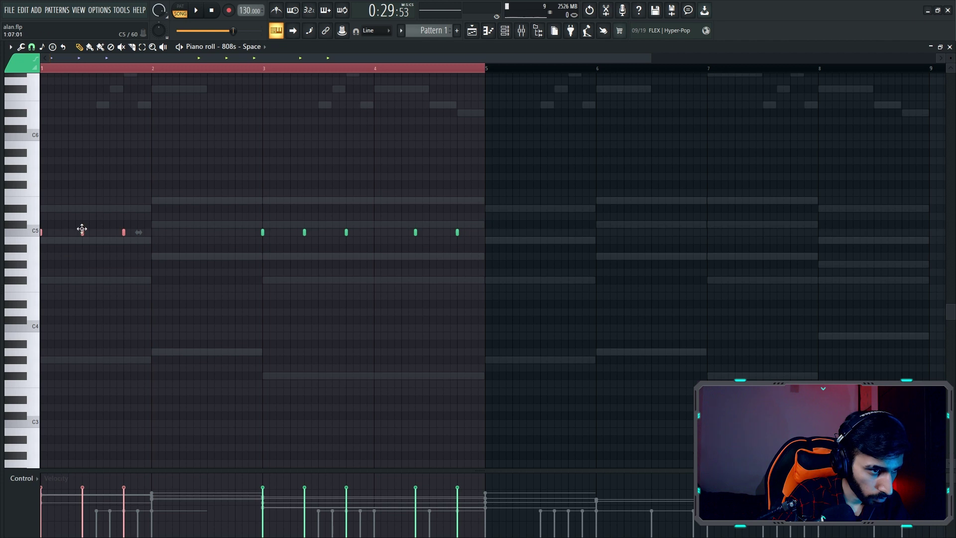
{"action": "left_click_drag", "start_coordinate": [381, 216], "coordinate": [256, 236]}
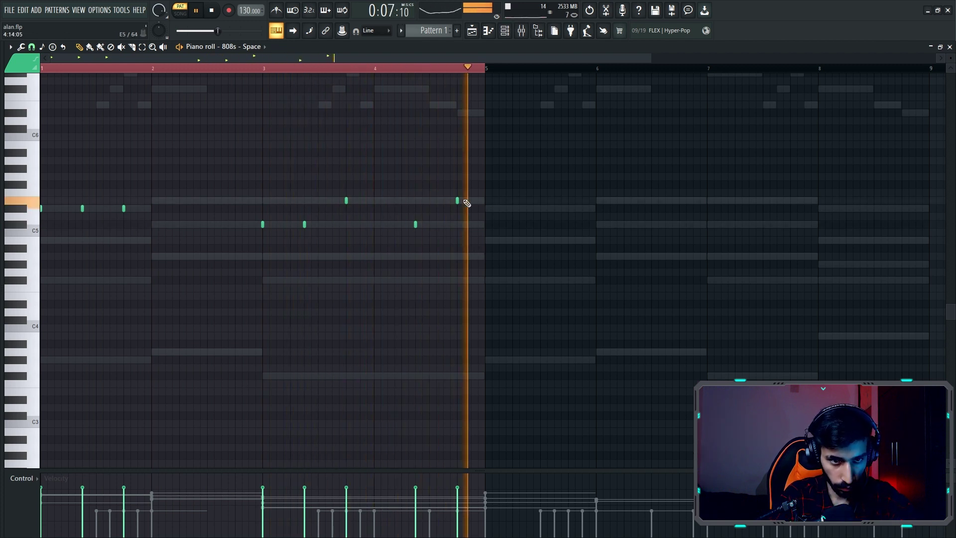
{"action": "left_click", "coordinate": [949, 47]}
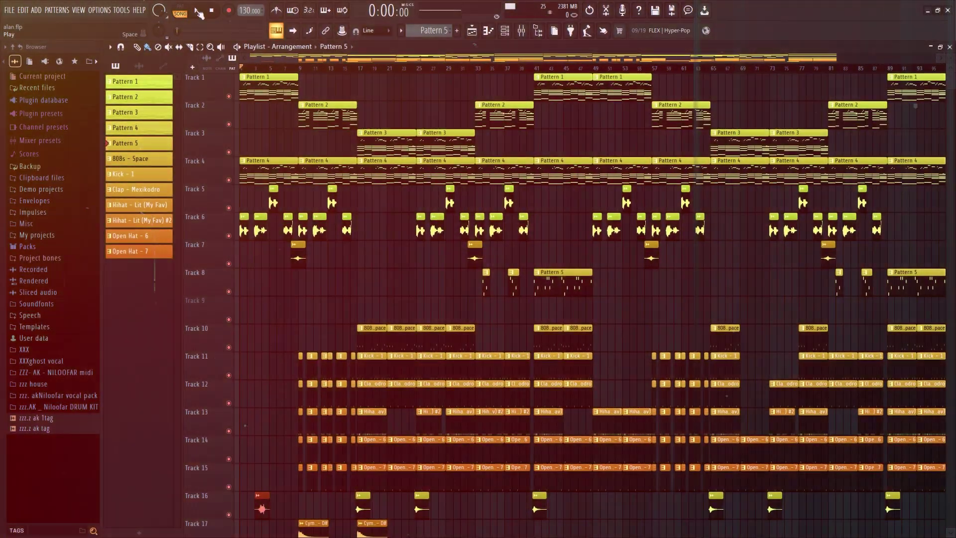
- Play the full arrangement from the start
{"action": "left_click", "coordinate": [198, 11]}
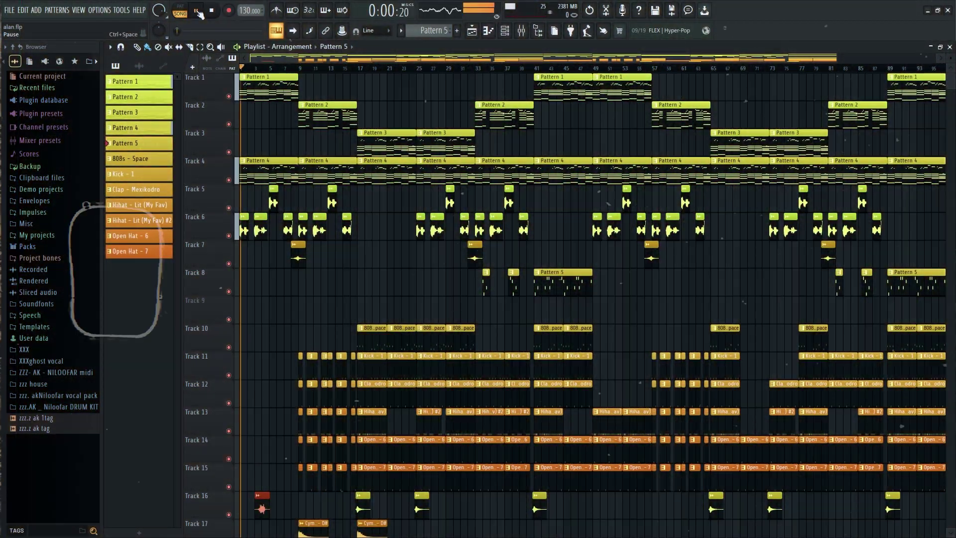